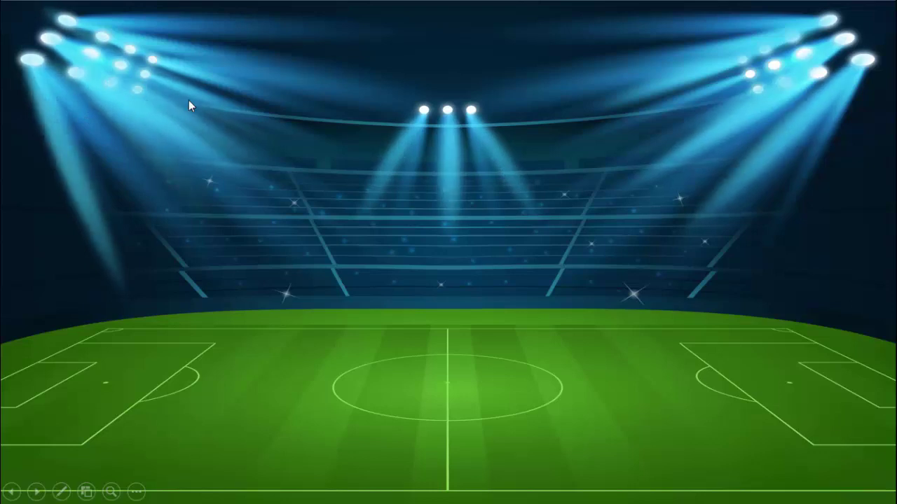
Play the finished scorecard slideshow through the scoreboard animation and the end slide.
left_click(868, 249)
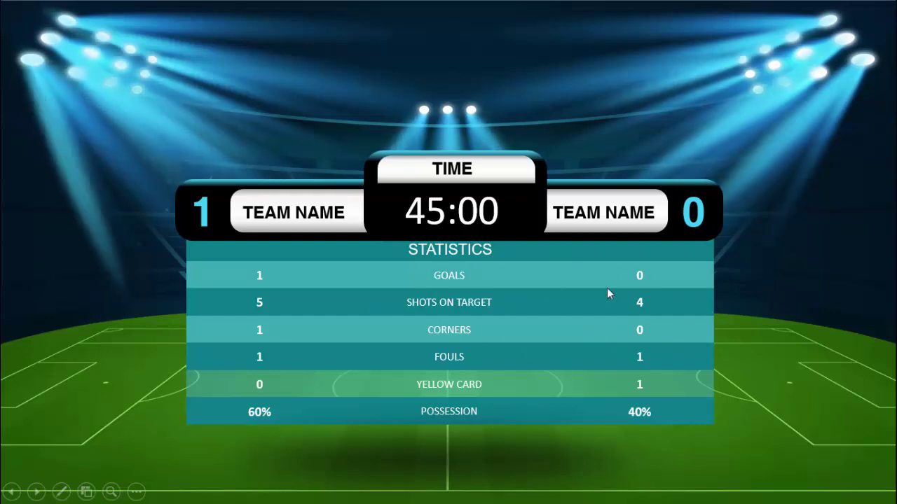
left_click(799, 268)
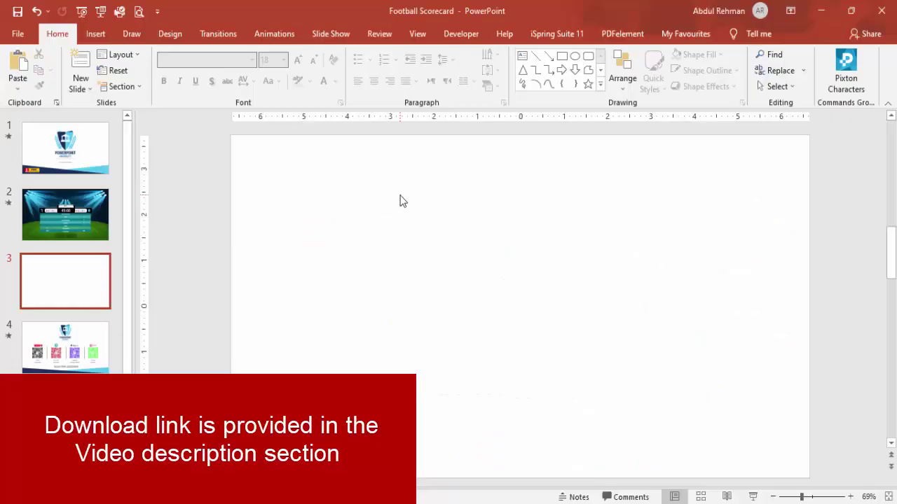
Paste the stadium image as a picture on slide 3 and stretch it to fill the slide.
right_click(406, 196)
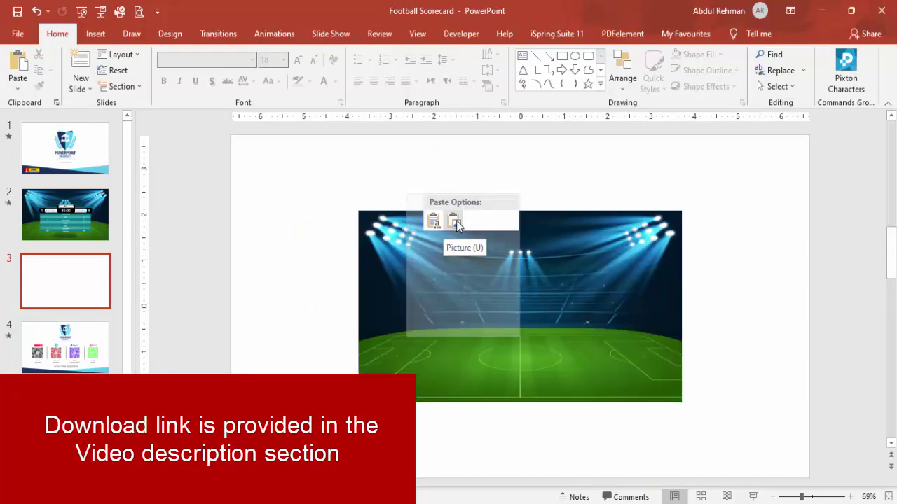
left_click(455, 222)
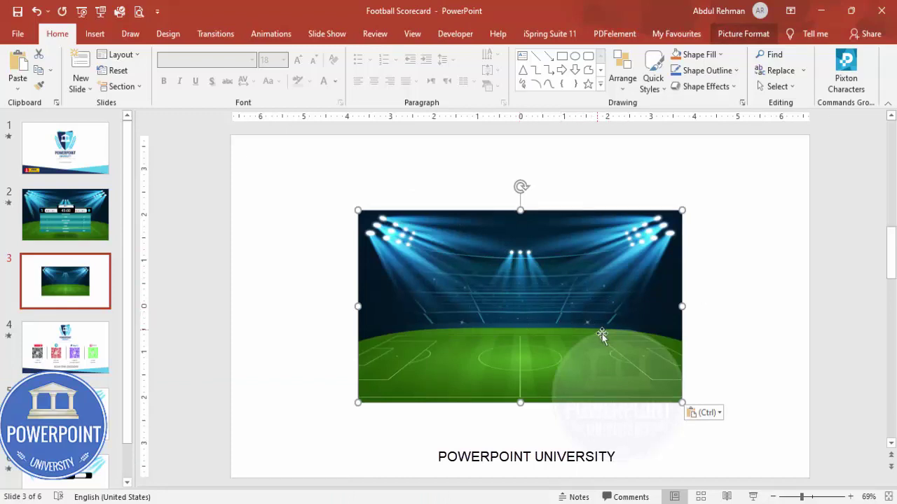
left_click_drag(527, 353, 385, 273)
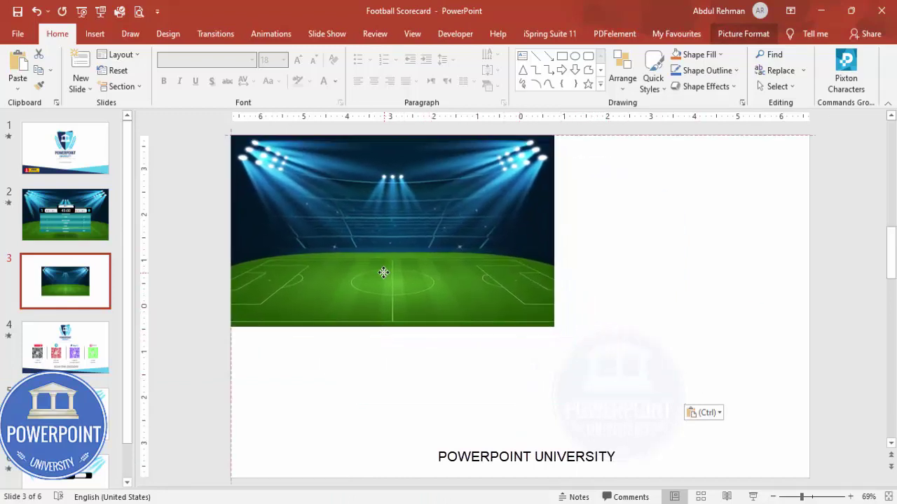
left_click_drag(555, 330, 809, 477)
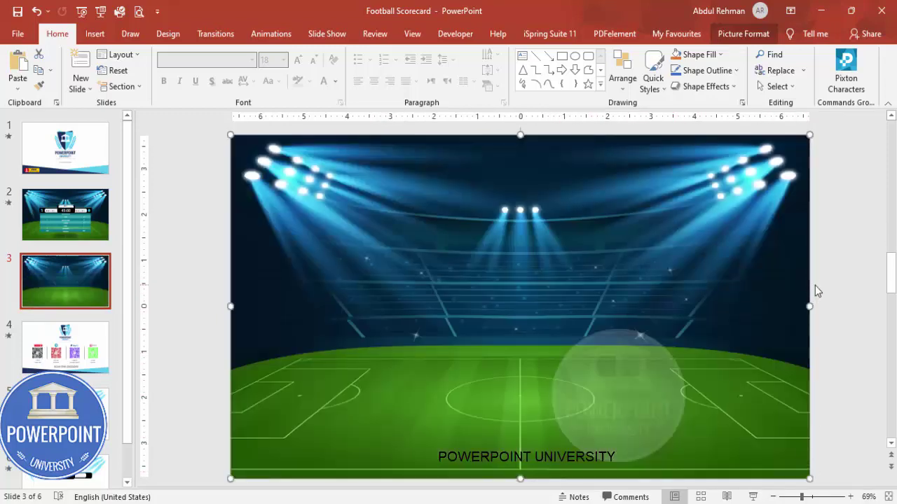
left_click(194, 241)
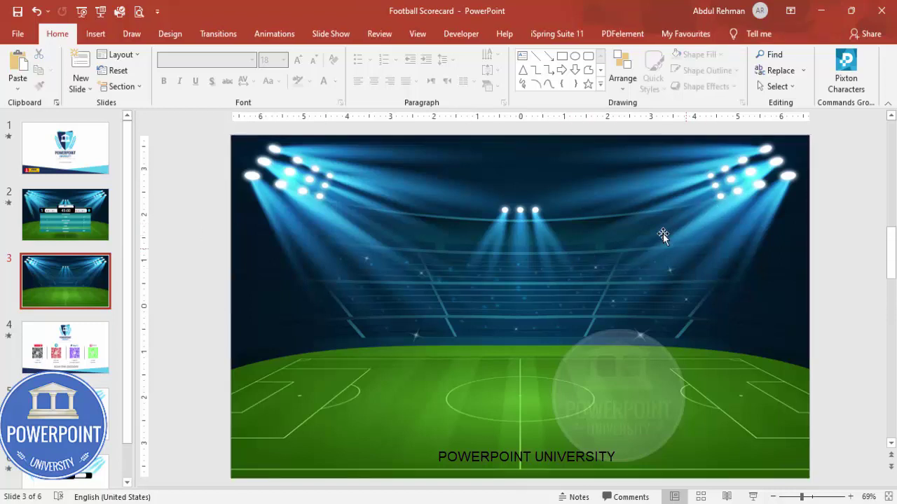
Draw a tall narrow oval (4.53" by 0.79") at the slide centre with no outline.
left_click(95, 34)
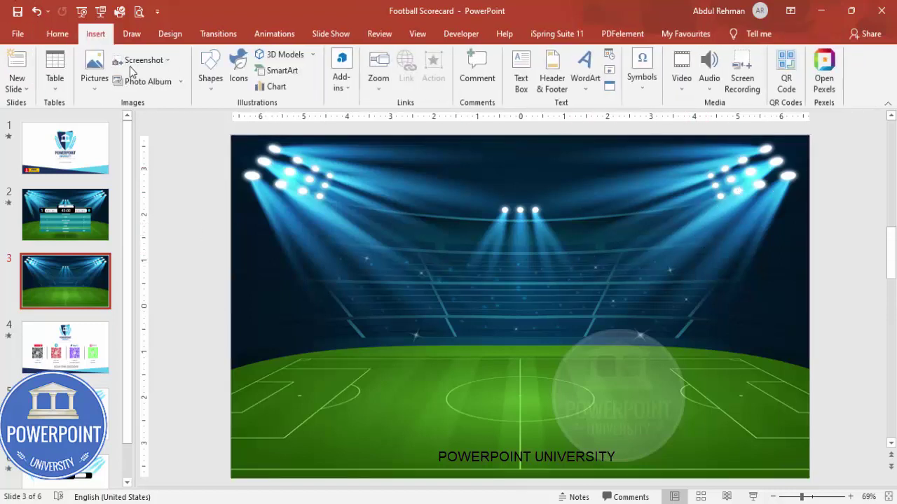
left_click(216, 82)
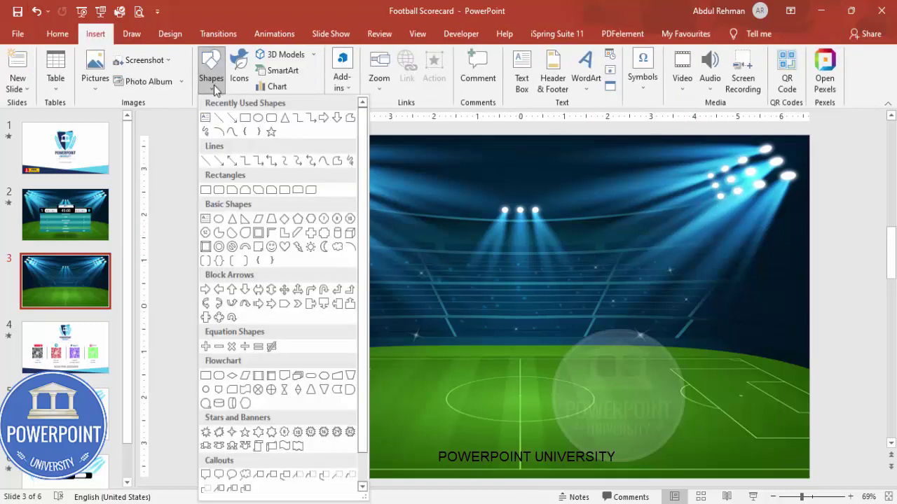
left_click(219, 222)
left_click_drag(469, 194, 502, 401)
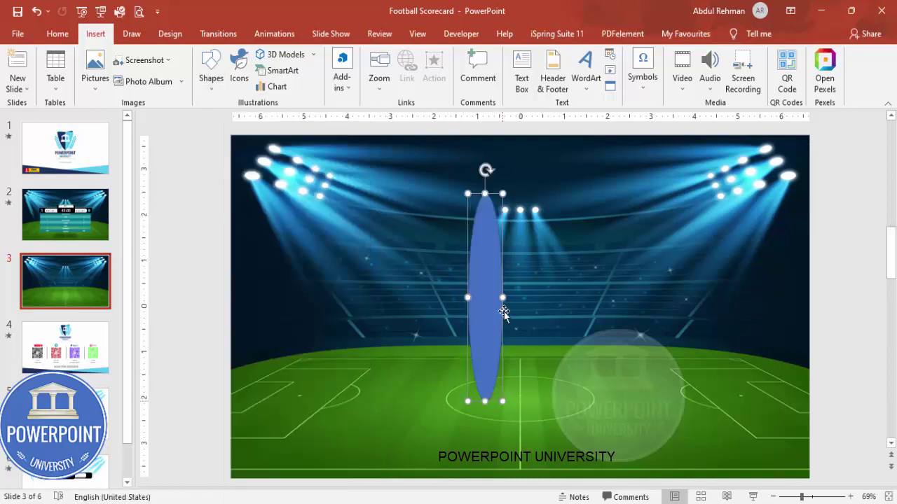
left_click(347, 70)
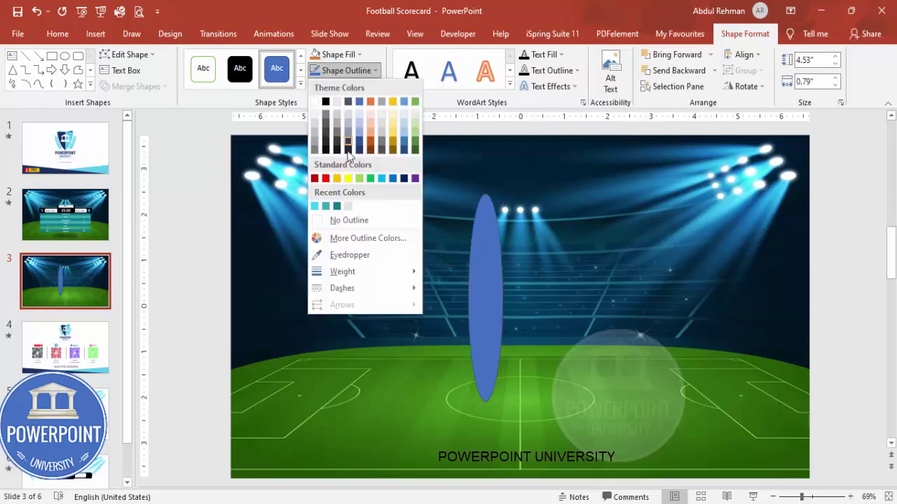
left_click(353, 218)
right_click(489, 270)
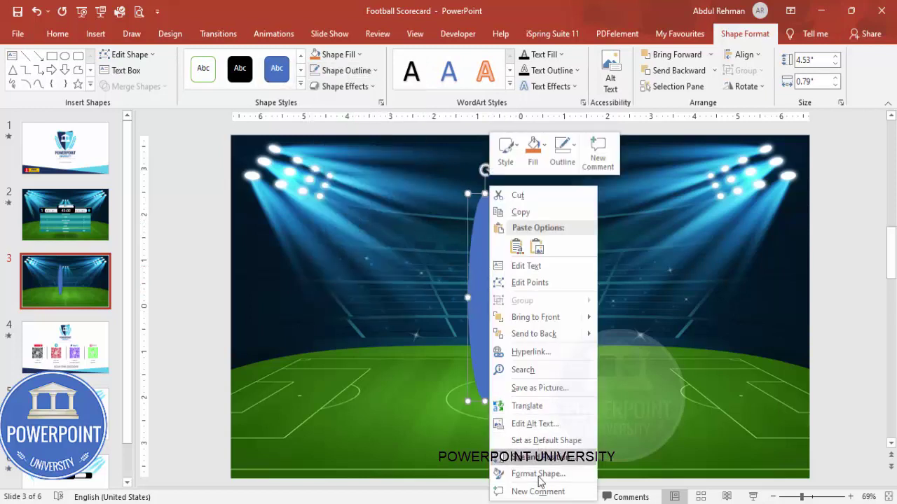
Give the oval a gradient fill, delete the 83% stop, and eyedrop turquoise onto the 0% stop.
left_click(541, 476)
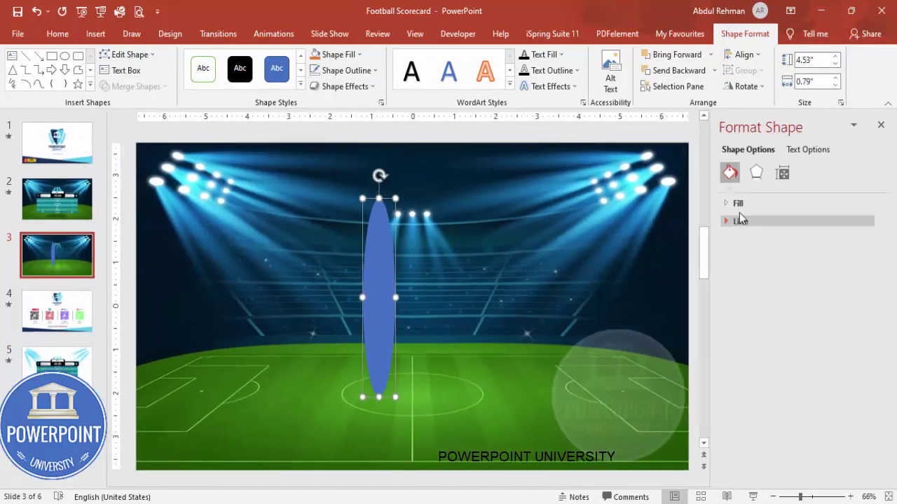
left_click(725, 202)
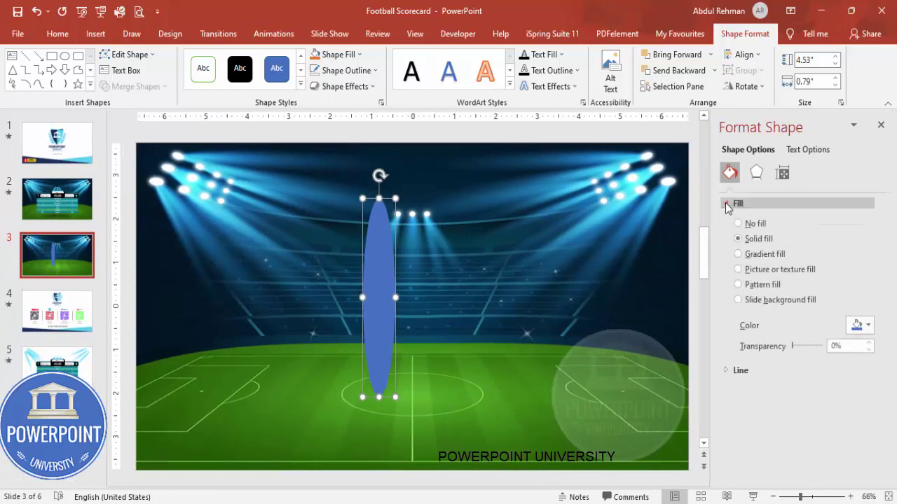
left_click(770, 260)
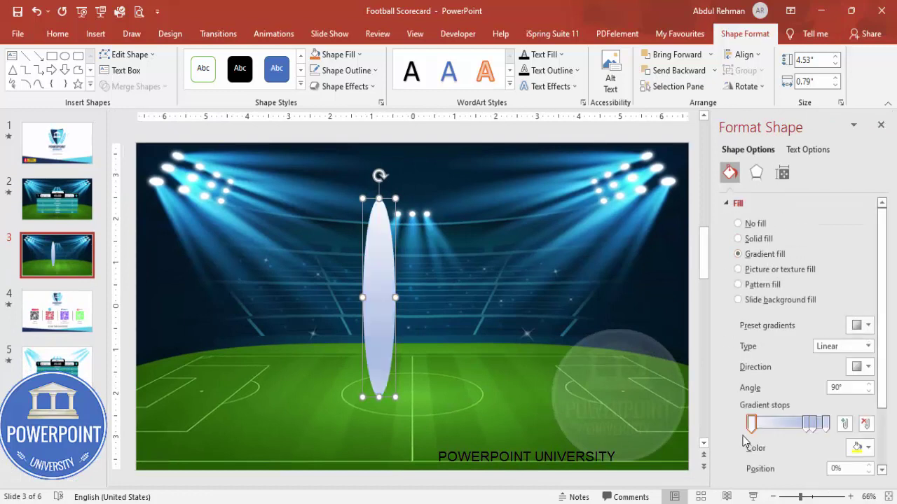
left_click(814, 430)
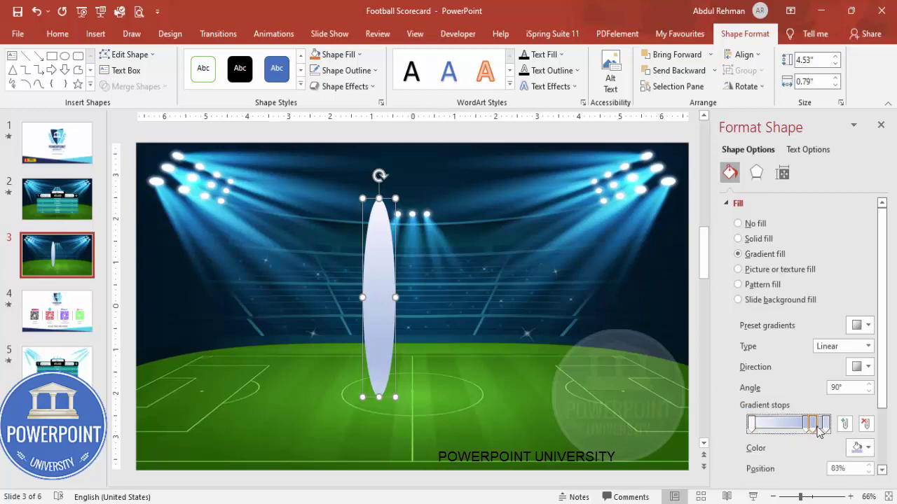
left_click(865, 426)
left_click(750, 424)
left_click(868, 448)
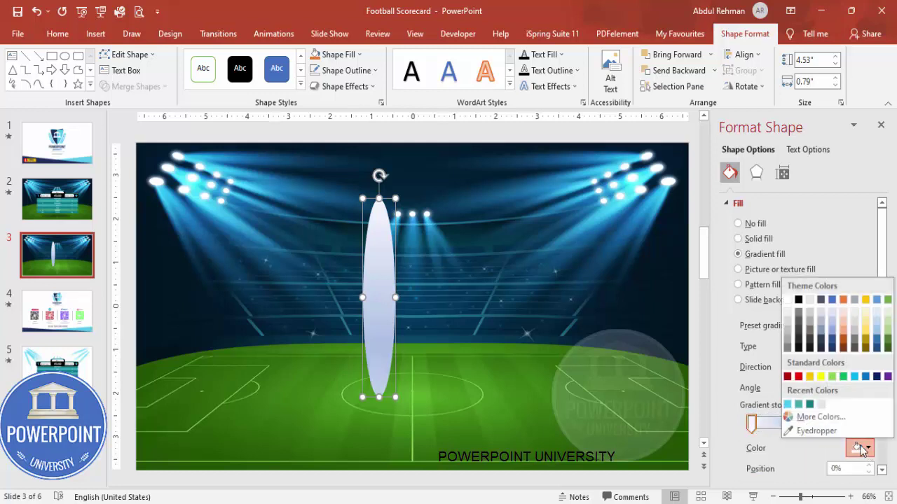
left_click(809, 432)
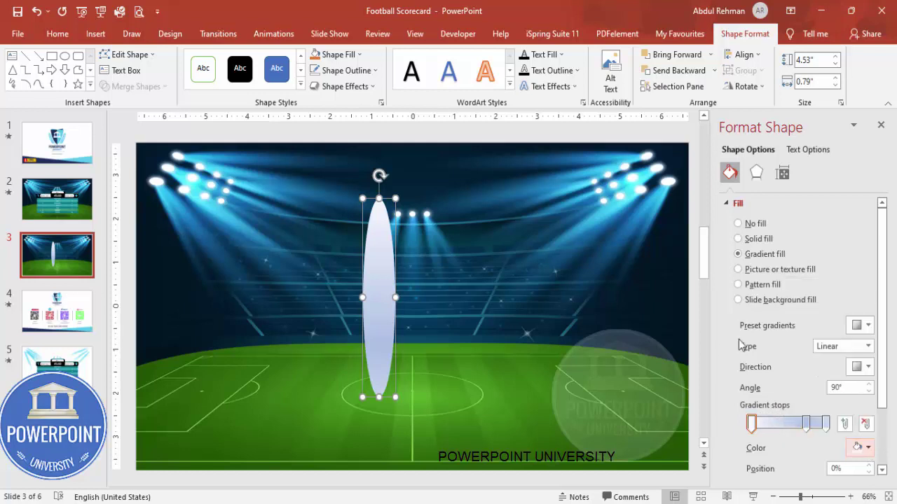
left_click(666, 190)
Move the middle gradient stop to 50% and colour the 50% and 100% stops turquoise.
left_click_drag(806, 424, 790, 425)
left_click(860, 448)
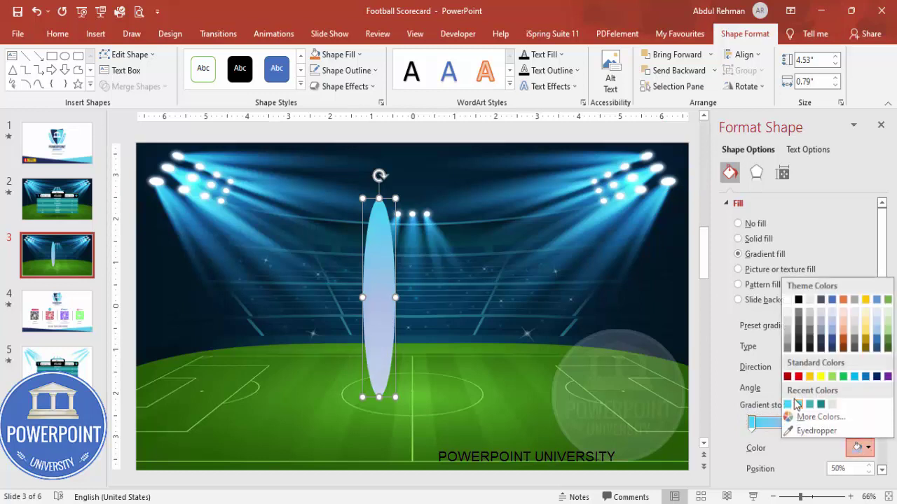
left_click(790, 405)
left_click(838, 423)
left_click(859, 448)
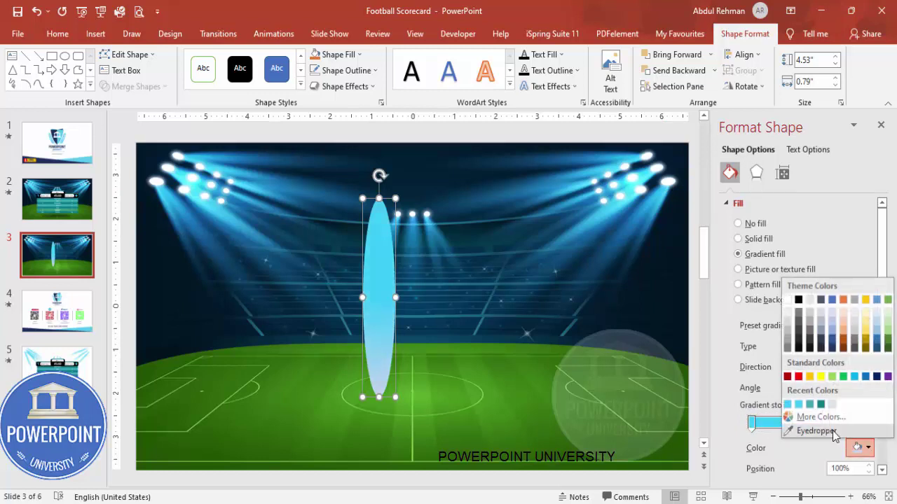
left_click(789, 405)
Set the bottom stop to 100% transparency, the middle to about 50%, and narrow the oval to 0.5".
scroll(890, 413, "down", 2)
scroll(894, 422, "down", 1)
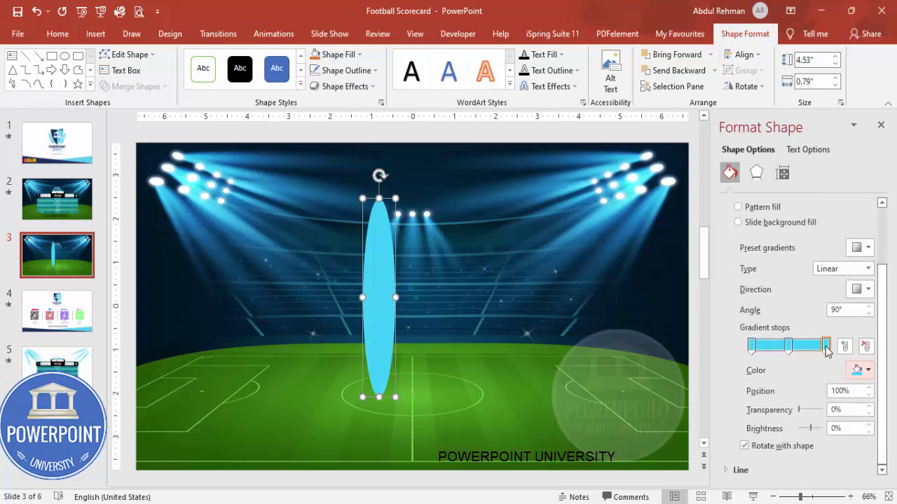
left_click(826, 346)
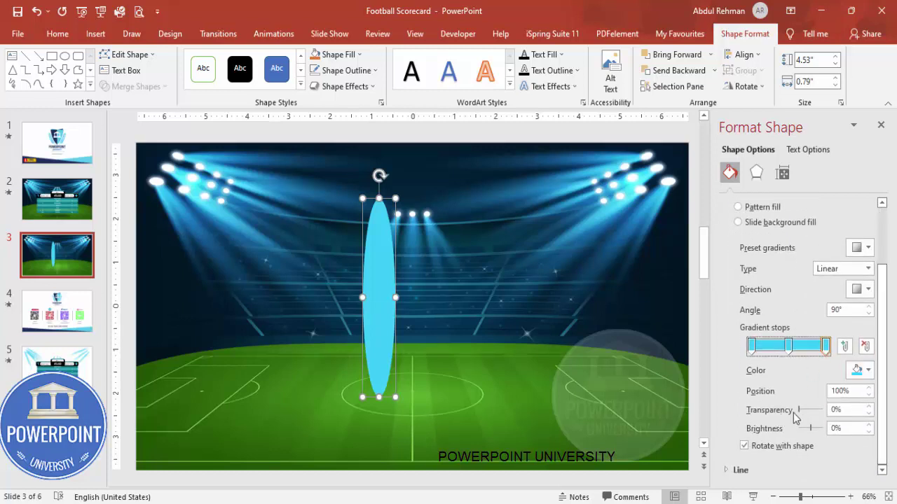
left_click_drag(800, 411, 829, 412)
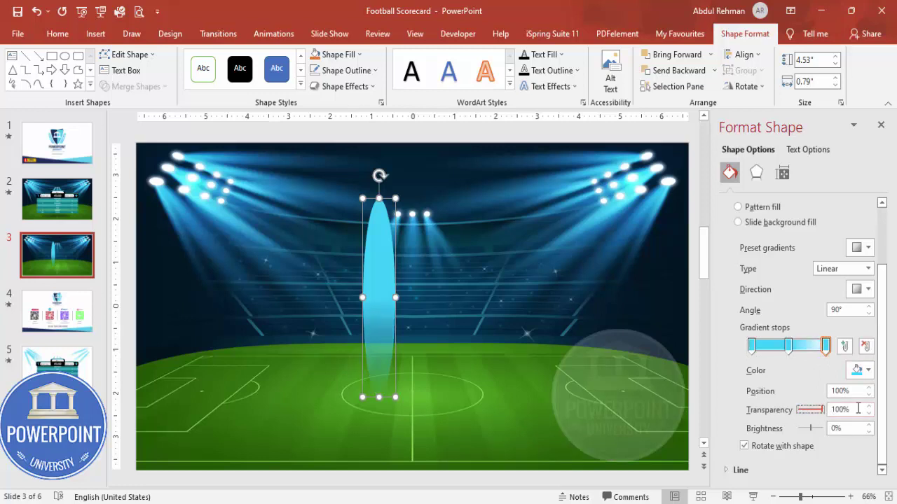
left_click(788, 345)
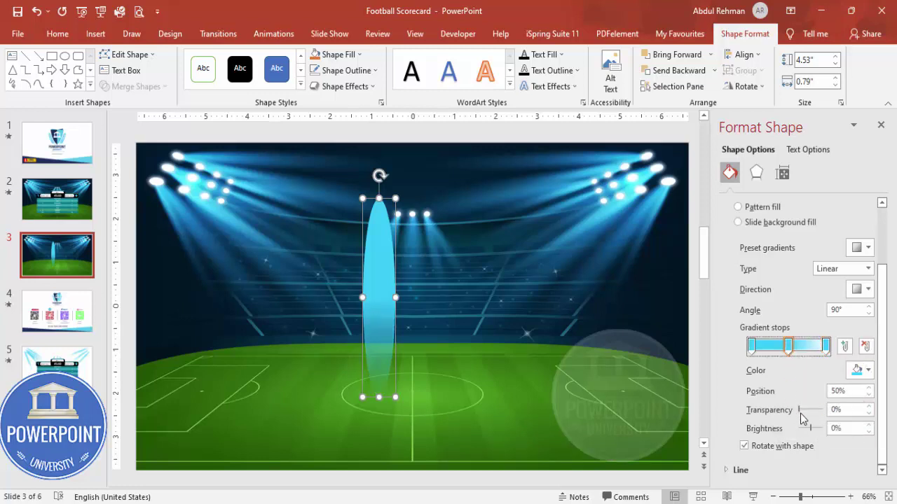
left_click_drag(799, 412, 810, 414)
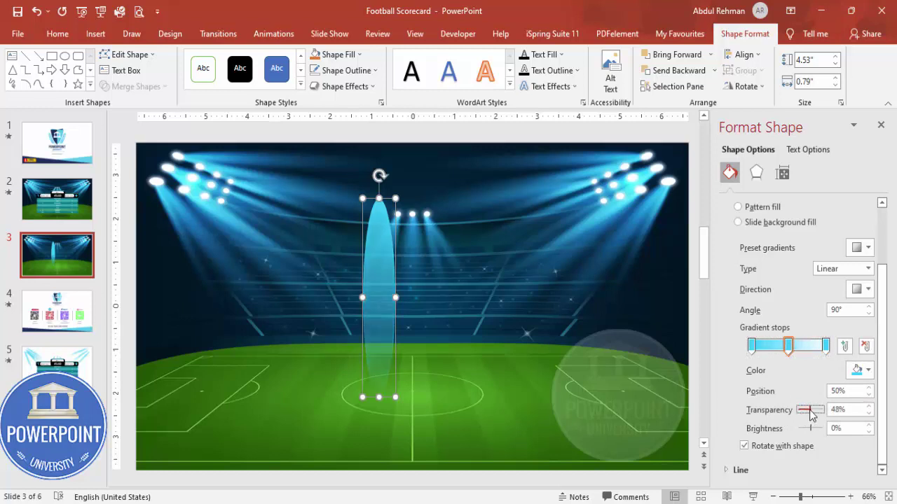
left_click_drag(396, 297, 507, 269)
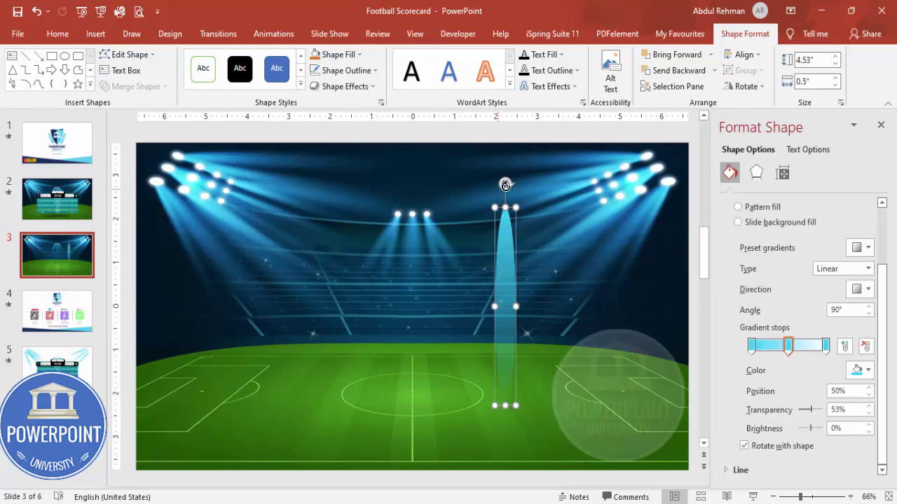
Tilt the beam diagonally and give it 3 pt soft edges.
left_click_drag(505, 183, 585, 216)
left_click_drag(515, 286, 564, 288)
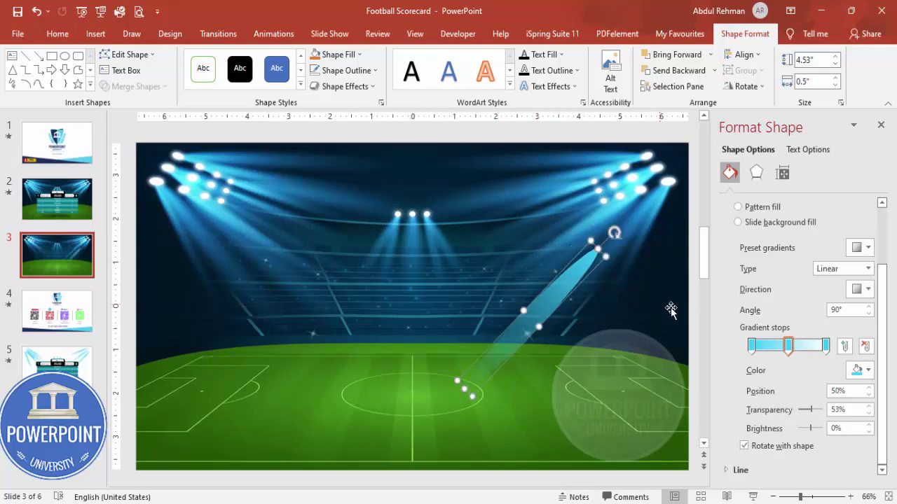
left_click(756, 175)
left_click(750, 258)
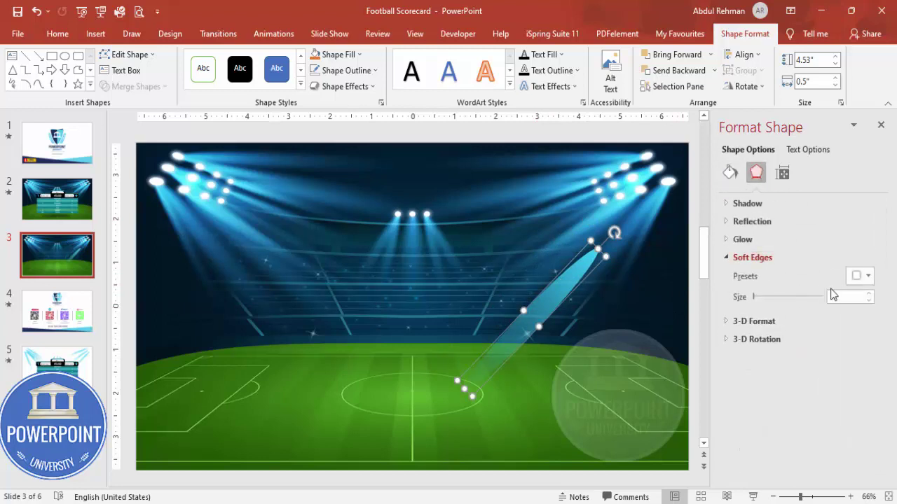
left_click(869, 295)
left_click(869, 294)
left_click(869, 294)
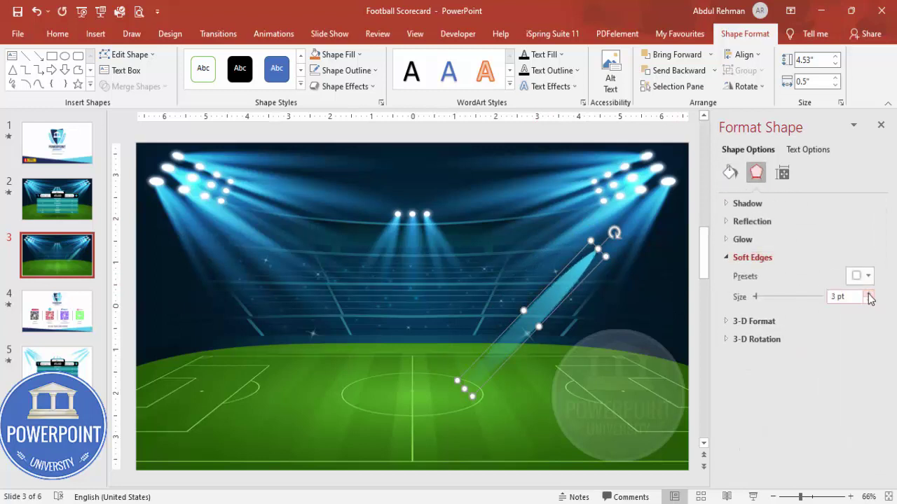
Position the tilted beam beneath the right-hand floodlights.
left_click_drag(566, 297, 677, 170)
left_click_drag(636, 220, 615, 249)
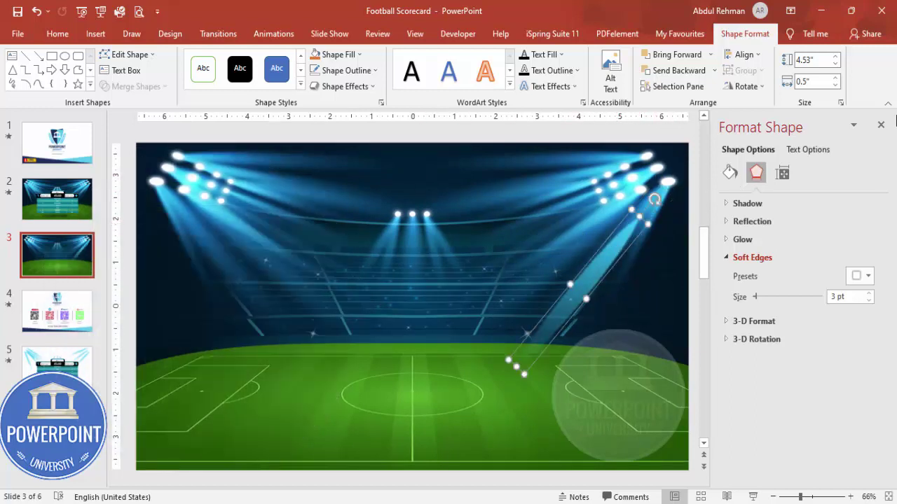
left_click(882, 126)
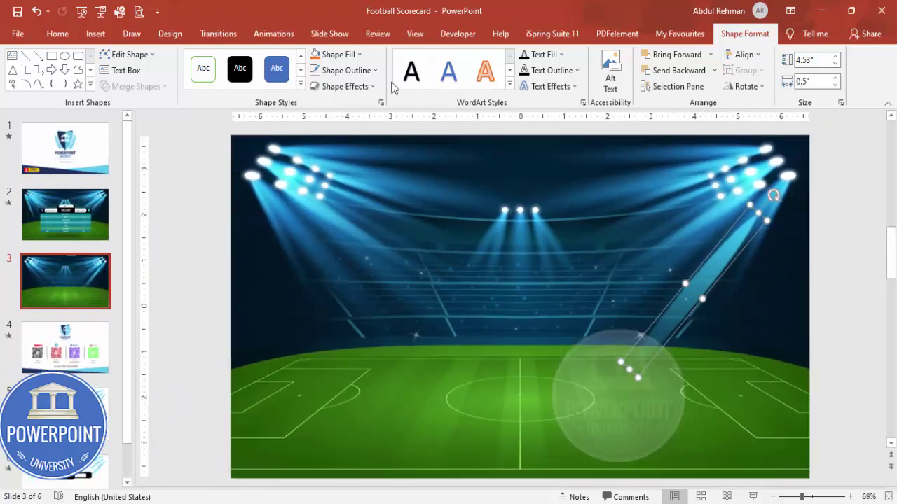
Open the Animation Pane and add the Pulse emphasis effect to the beam oval.
left_click(258, 36)
left_click(627, 55)
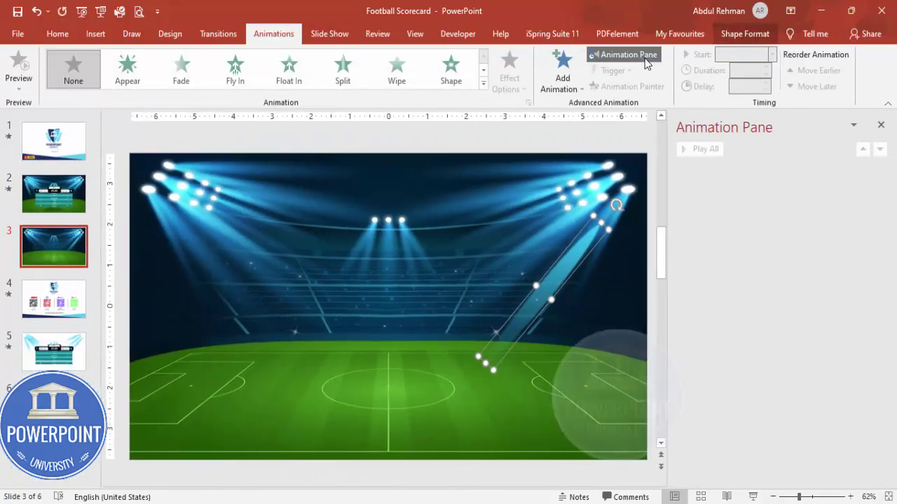
left_click(556, 90)
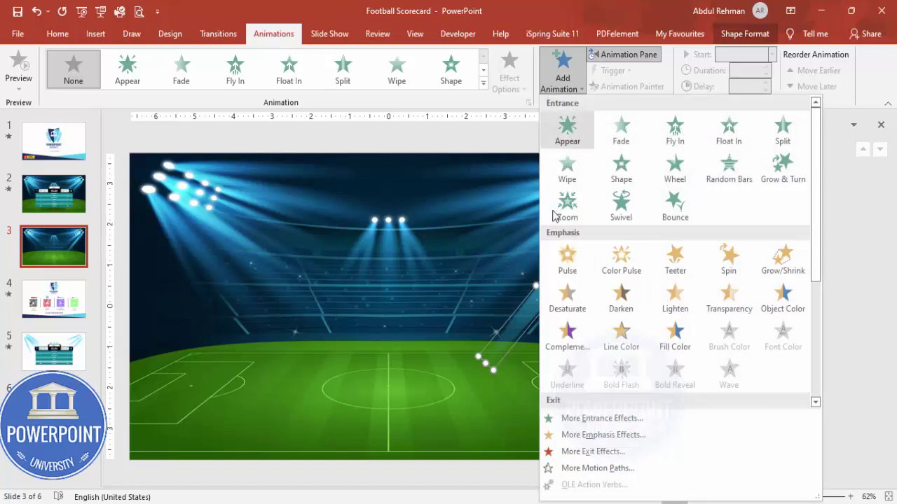
left_click(607, 434)
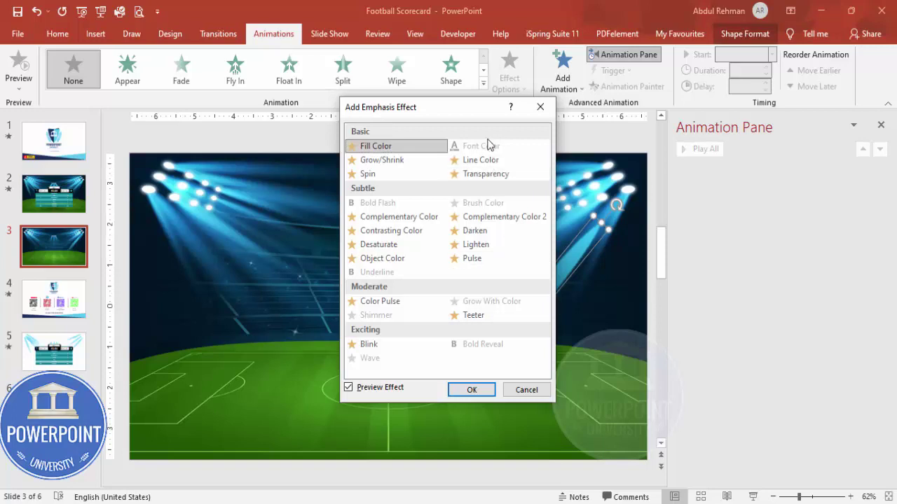
left_click_drag(475, 117, 416, 115)
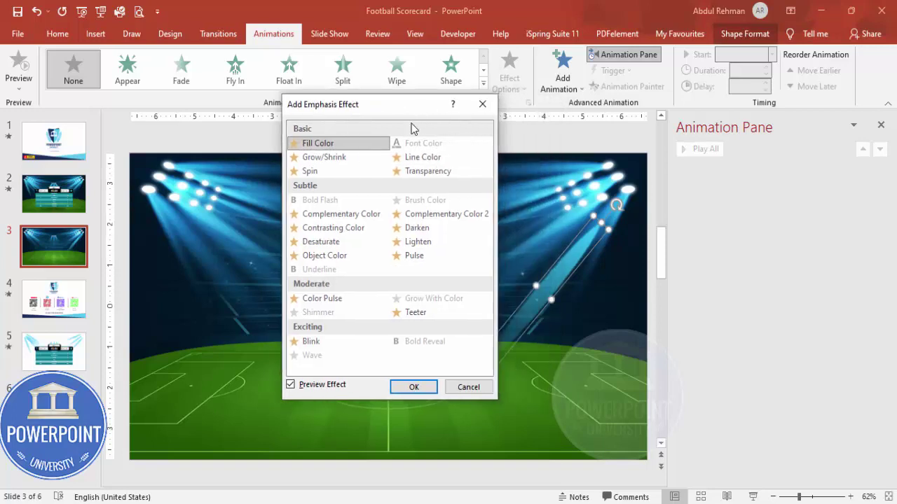
left_click(418, 258)
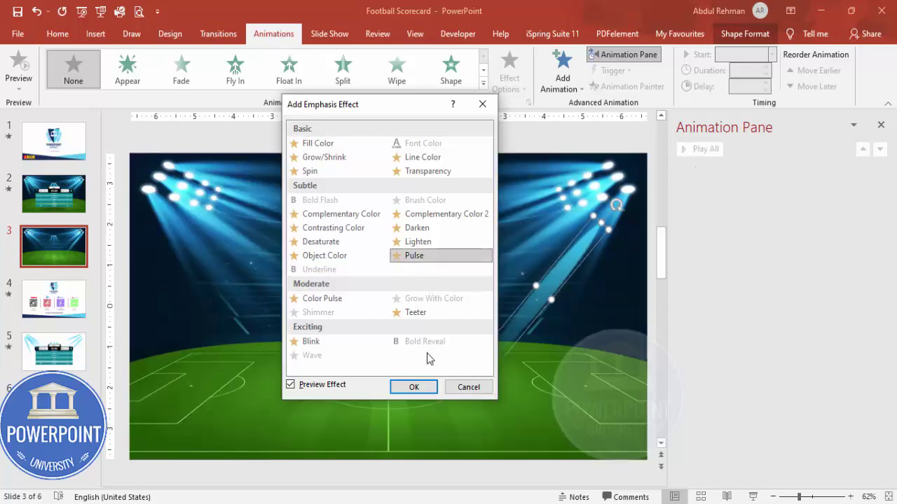
left_click(412, 387)
Set Oval 4's Pulse timing to a 1-second duration repeating until end of slide.
double_click(717, 170)
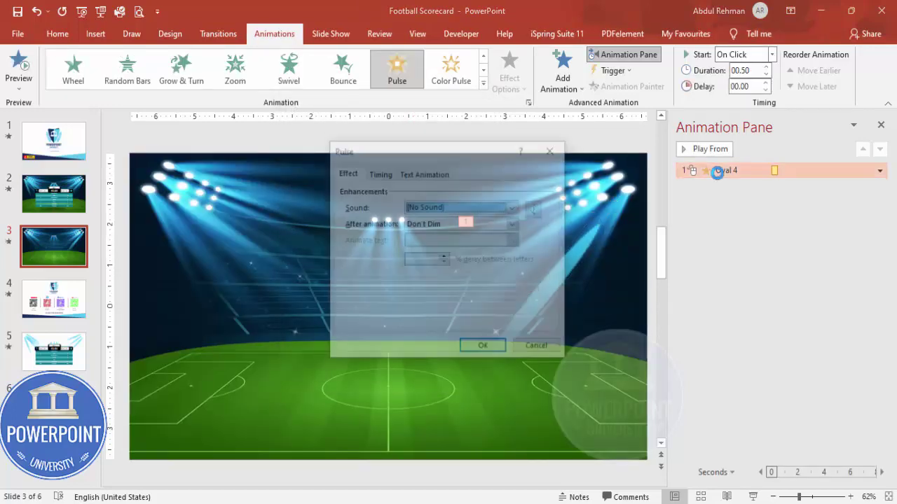
left_click(381, 175)
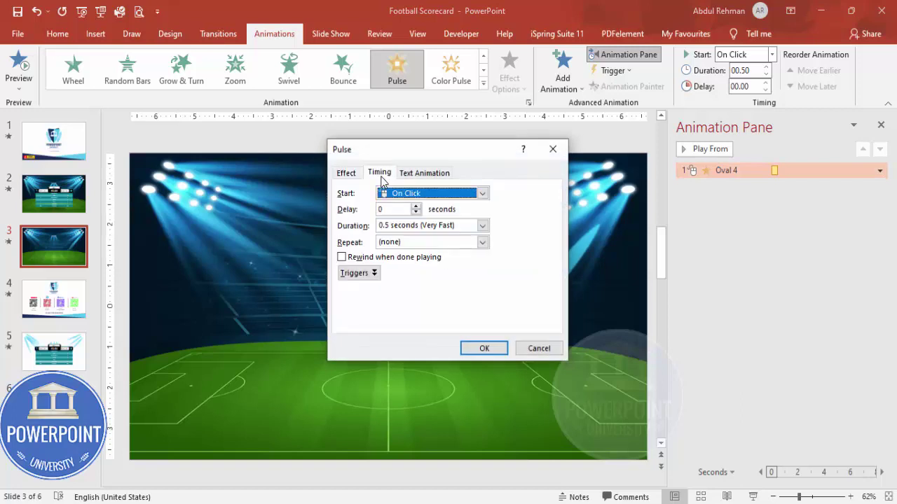
left_click(482, 226)
left_click(428, 275)
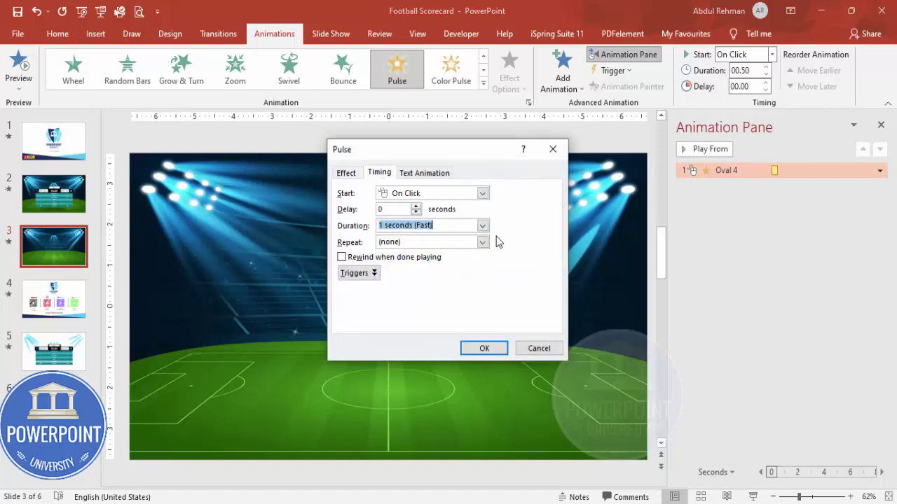
left_click(482, 241)
left_click(430, 318)
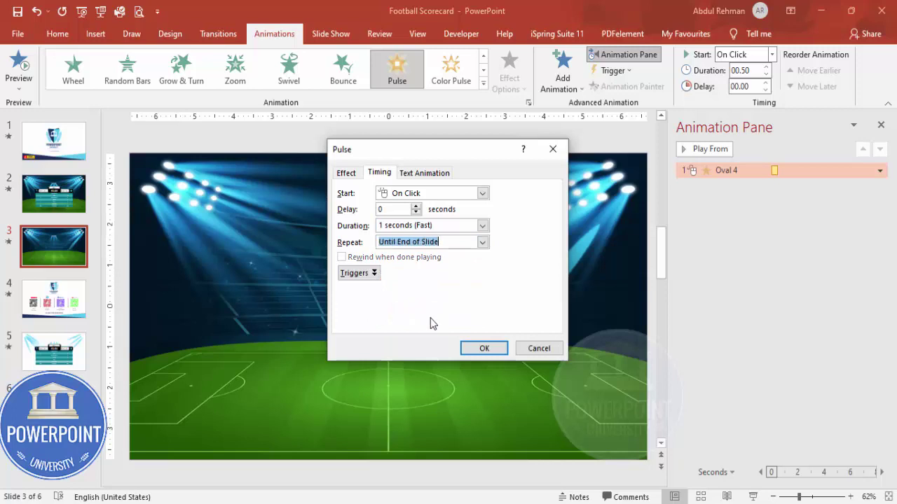
left_click(483, 348)
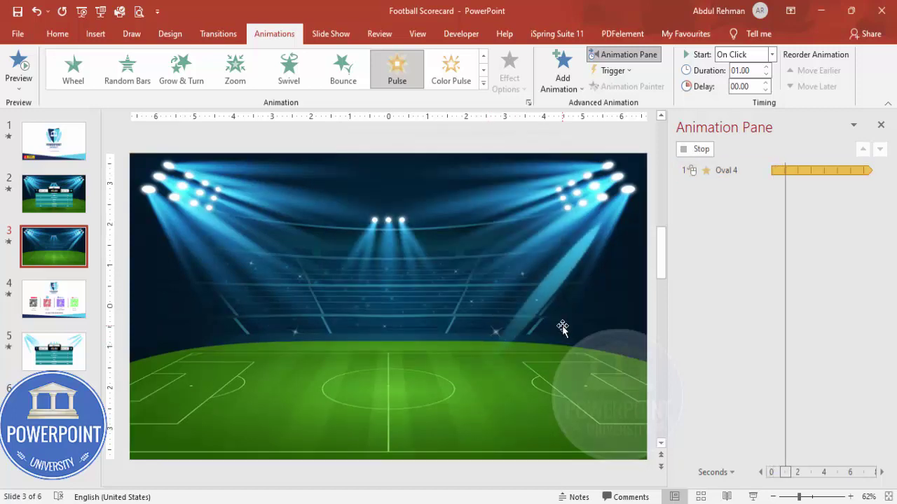
Preview the pulsing beam in Slide Show, then reselect Oval 4 in editing view.
left_click(752, 496)
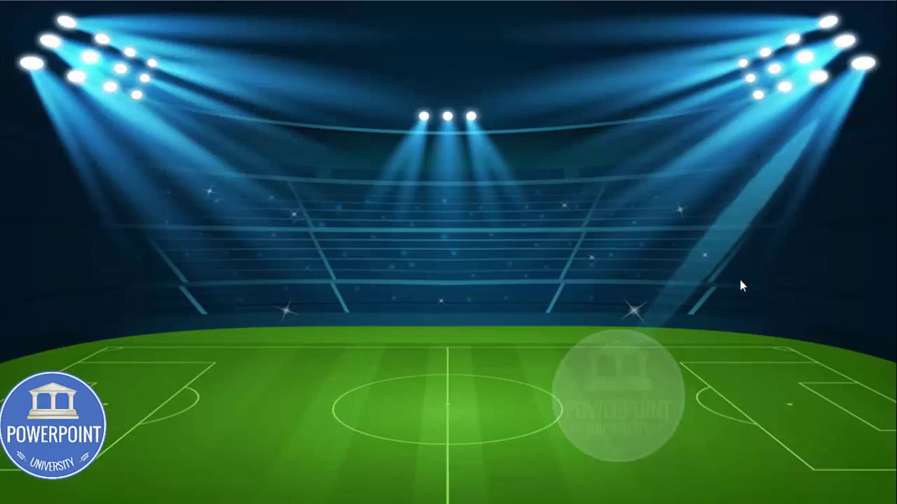
key("Escape")
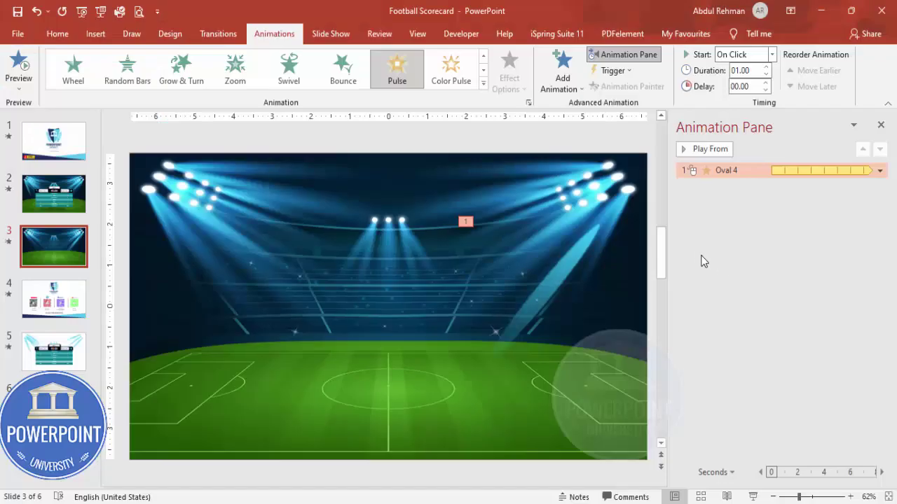
left_click(587, 246)
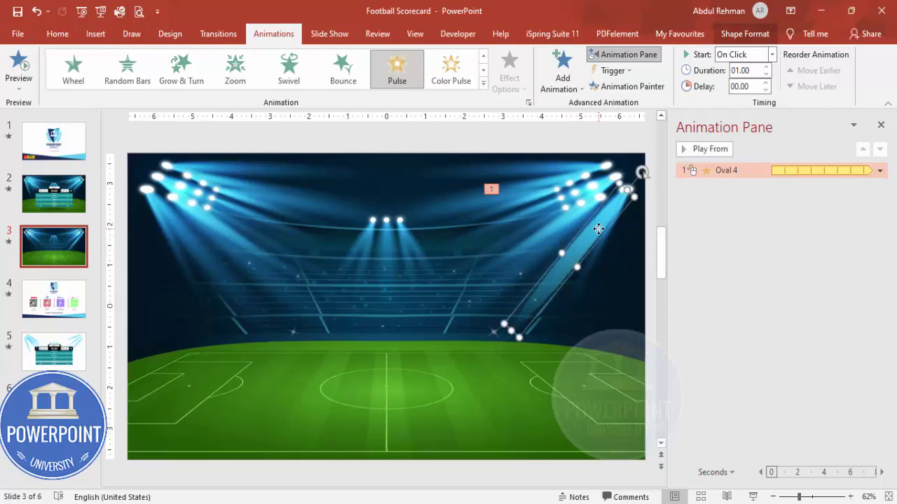
Duplicate the beam twice, placing one copy at the right spotlight and one rotated at the left spotlights.
key("ctrl+d")
mouse_move(594, 250)
left_mouse_down()
mouse_move(551, 236)
mouse_move(552, 199)
left_mouse_up()
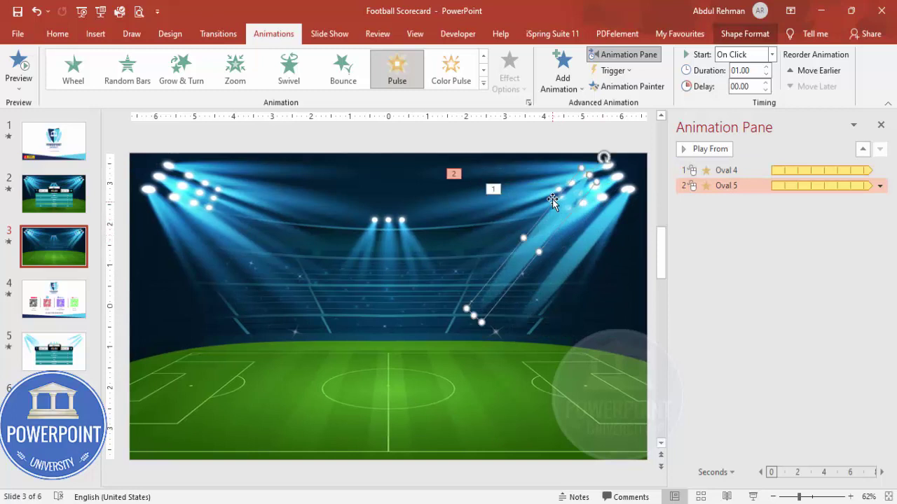
mouse_move(580, 171)
left_mouse_down()
mouse_move(554, 231)
mouse_move(560, 210)
mouse_move(603, 165)
mouse_move(629, 163)
left_mouse_up()
left_click(601, 194)
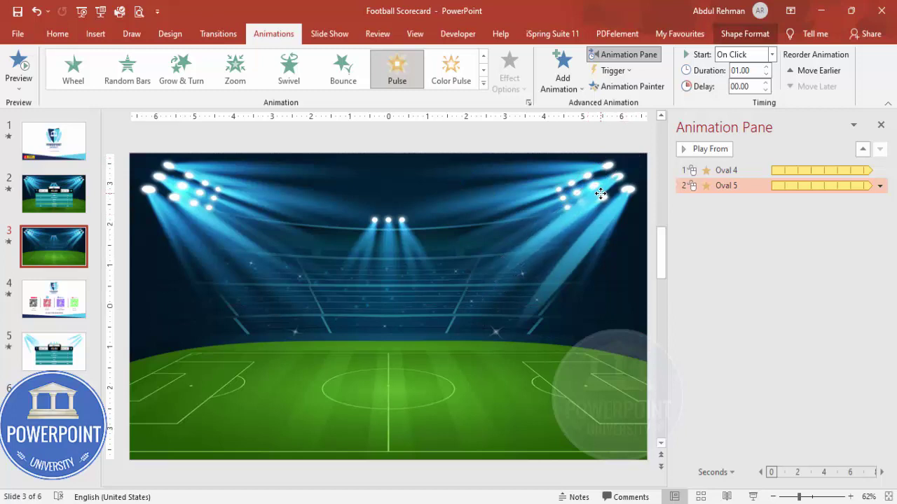
key("ctrl+d")
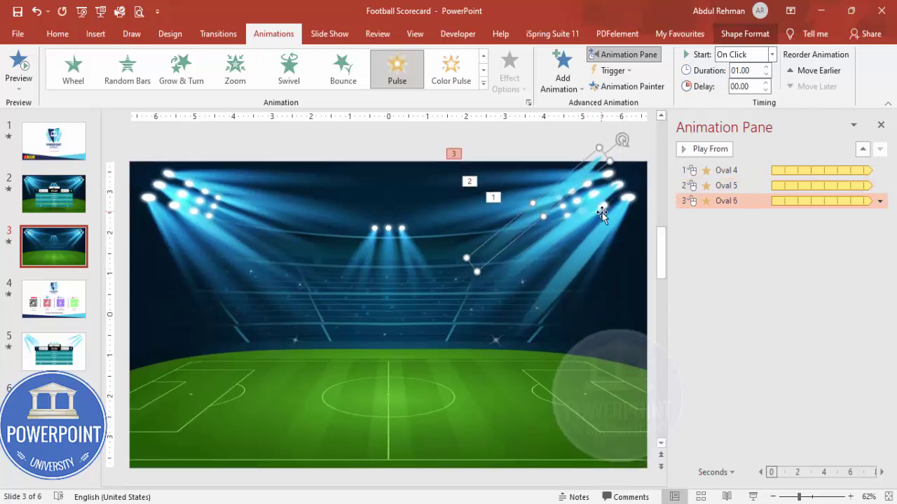
left_click_drag(584, 180, 374, 226)
left_click_drag(426, 191, 283, 218)
left_click_drag(324, 246, 525, 201)
Add another beam copy, angled like the others, among the top-left floodlights.
key("ctrl+d")
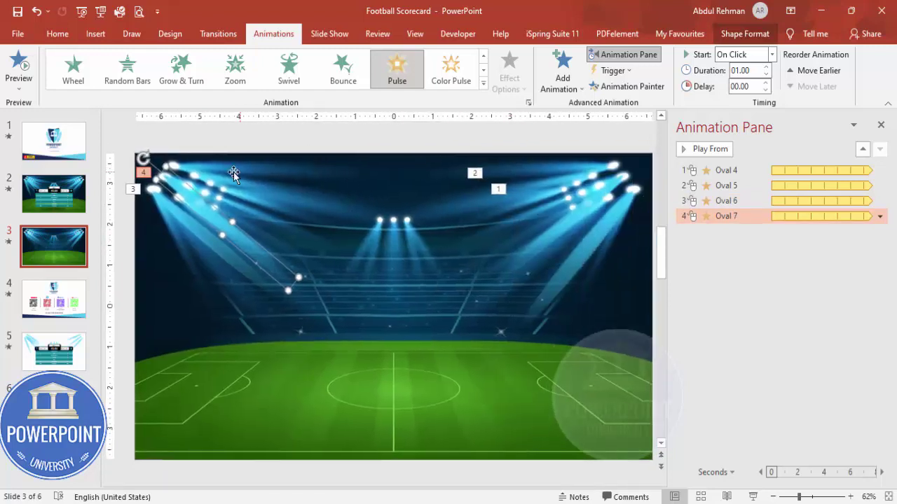
left_click(135, 155)
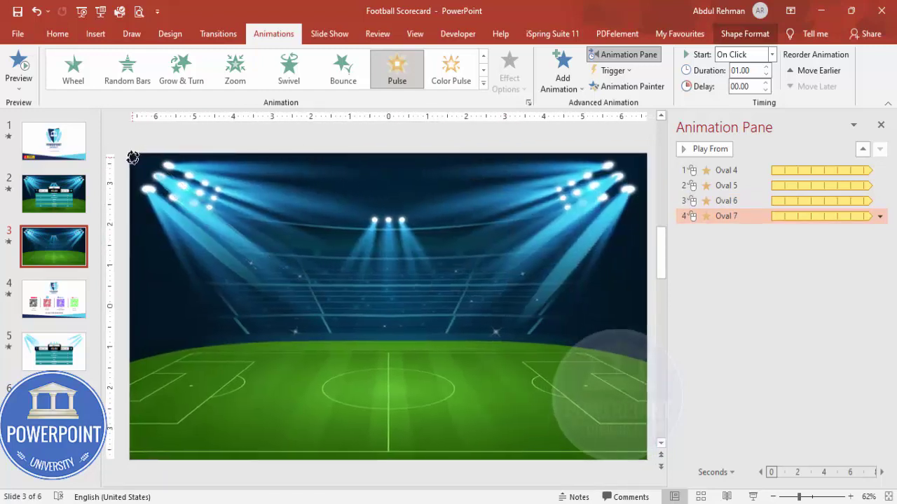
left_click(180, 194)
key("Escape")
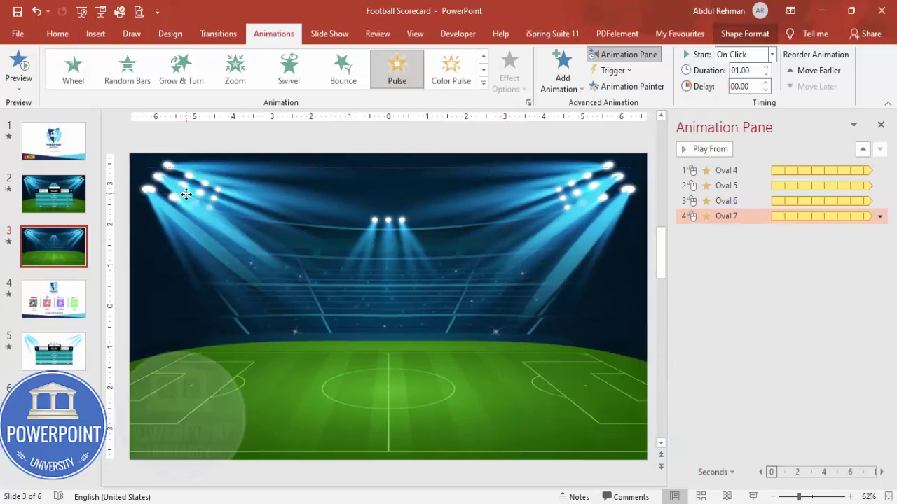
left_click(186, 196)
left_click_drag(271, 246, 230, 196)
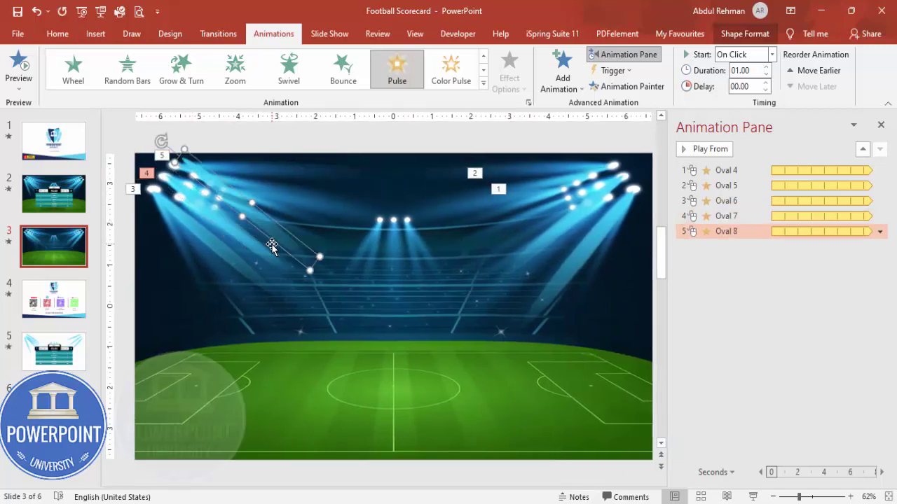
key("Escape")
left_click(184, 153)
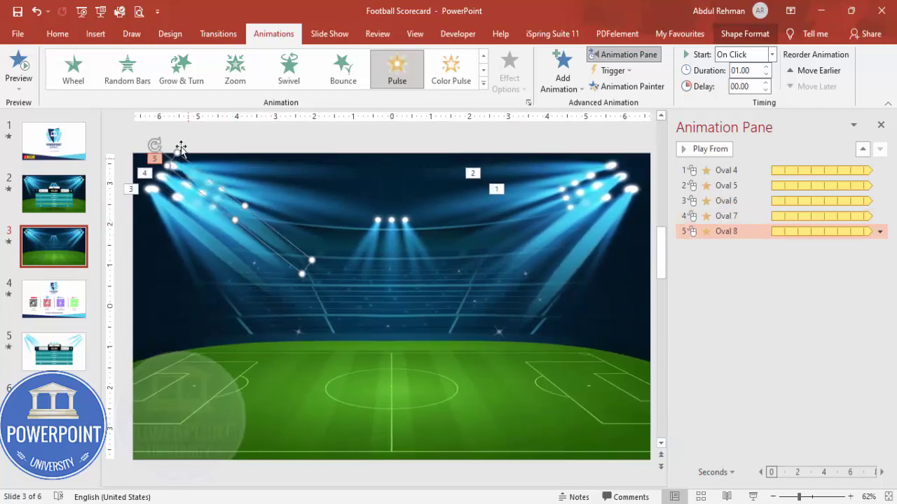
left_click_drag(156, 143, 147, 151)
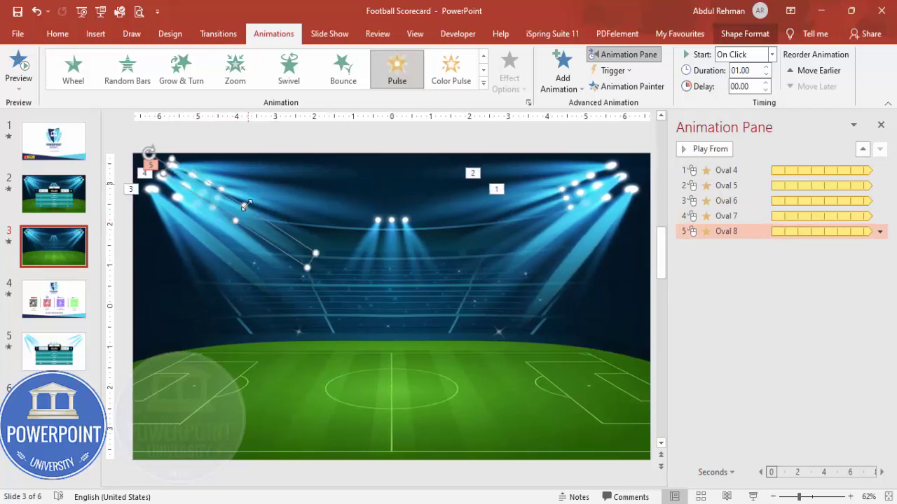
left_click_drag(249, 217, 249, 211)
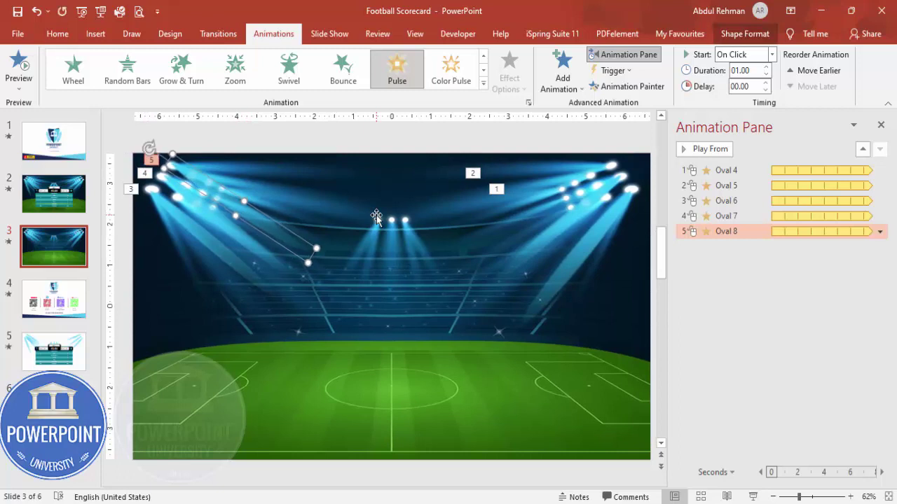
Set the Oval 5–8 beam animations to start With Previous.
left_click(727, 187)
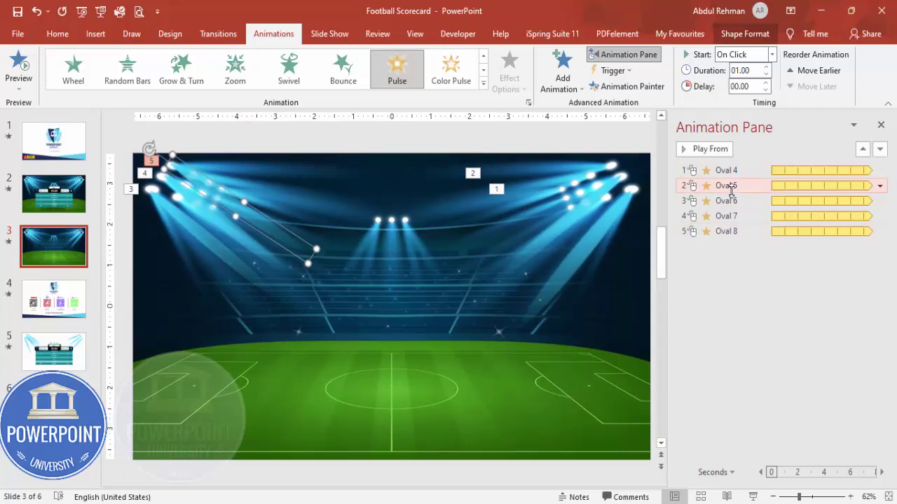
left_click(730, 232, "shift")
right_click(764, 239)
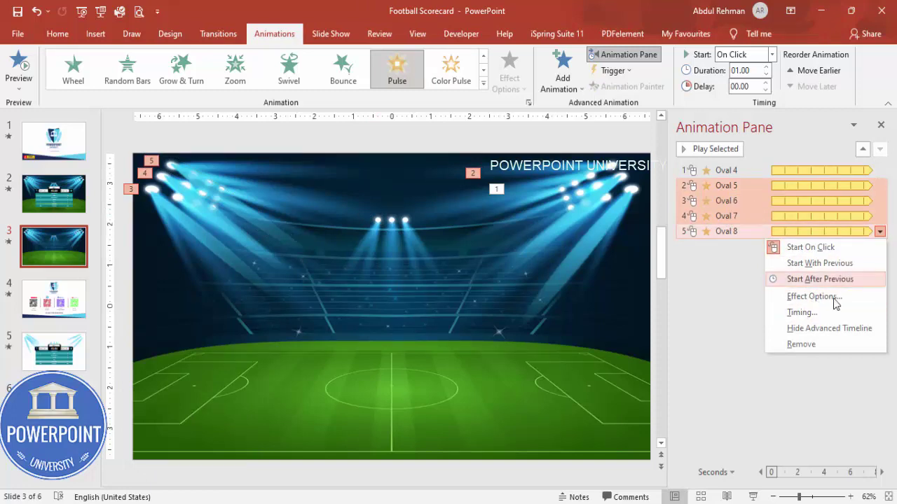
left_click(771, 55)
left_click(750, 82)
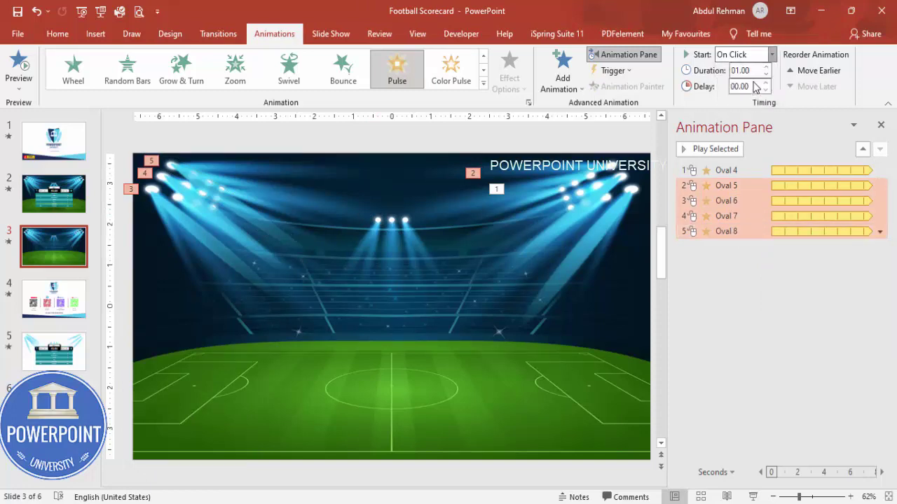
Give each beam a staggered delay, such as 0.25 s for Oval 7, and preview the animations.
left_click(770, 233)
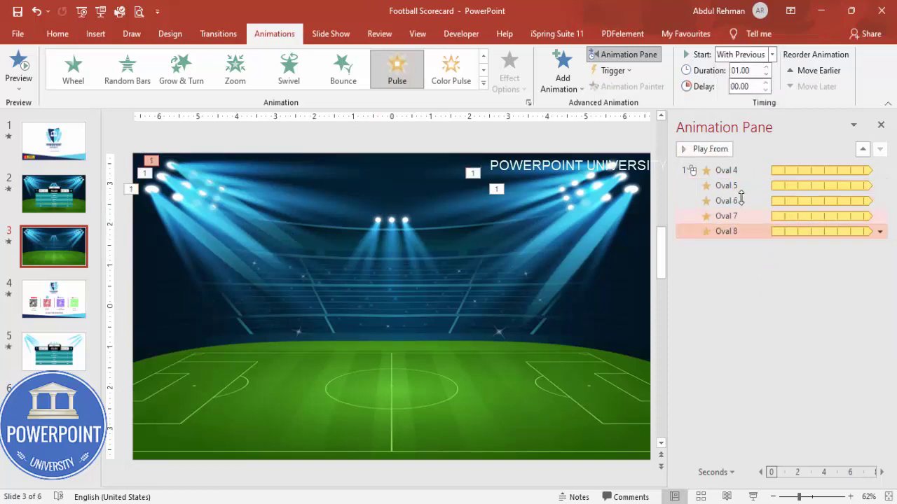
left_click(737, 186)
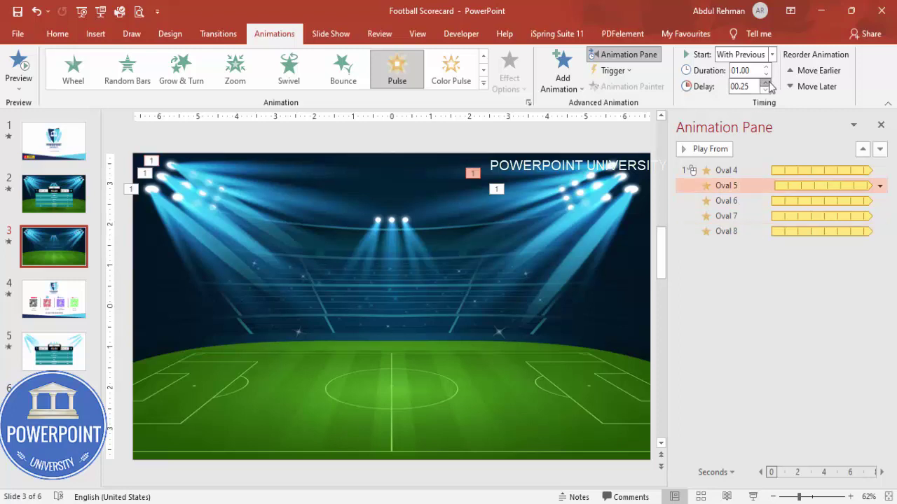
left_click(725, 201)
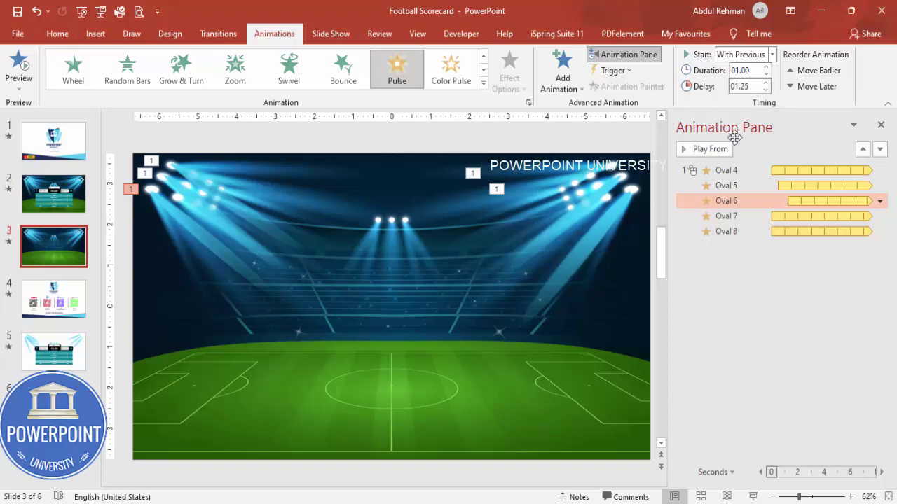
left_click(729, 217)
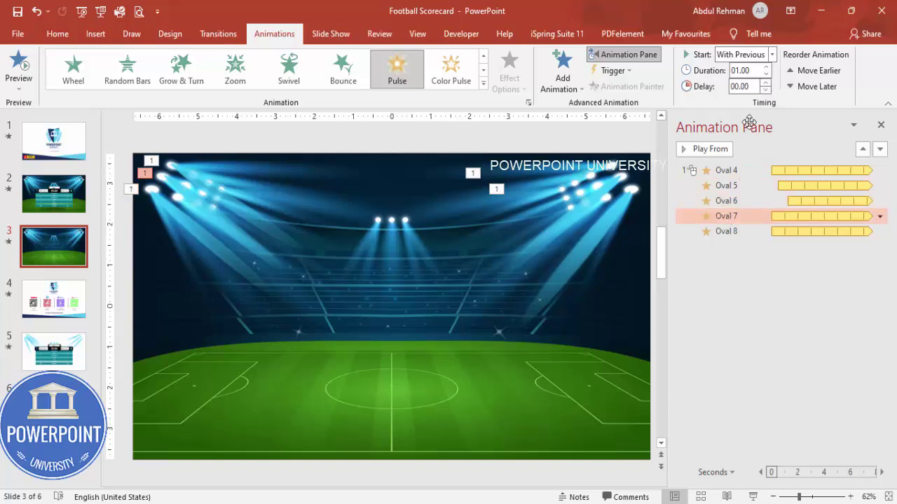
left_click(765, 83)
left_click(726, 234)
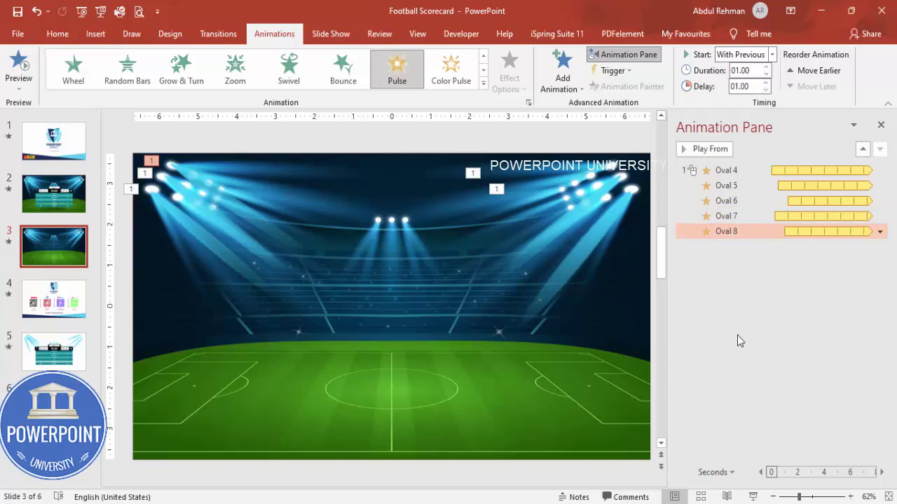
left_click(701, 149)
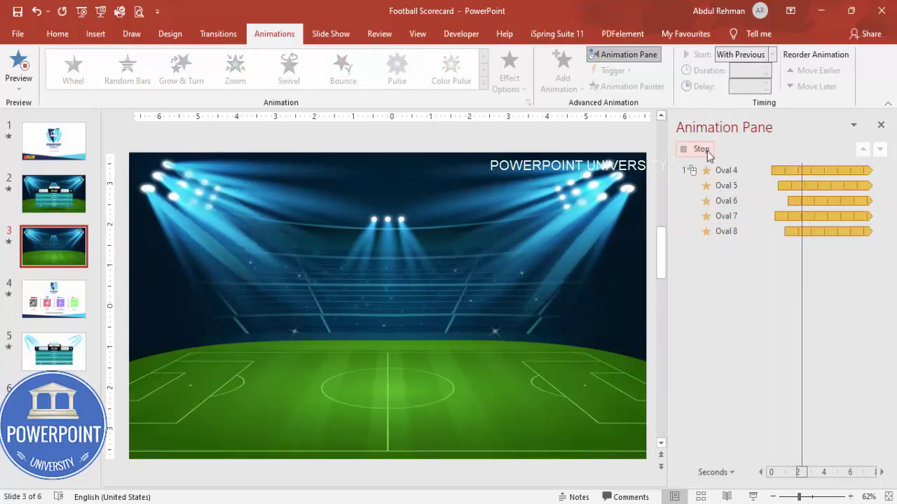
left_click(707, 151)
left_click(753, 496)
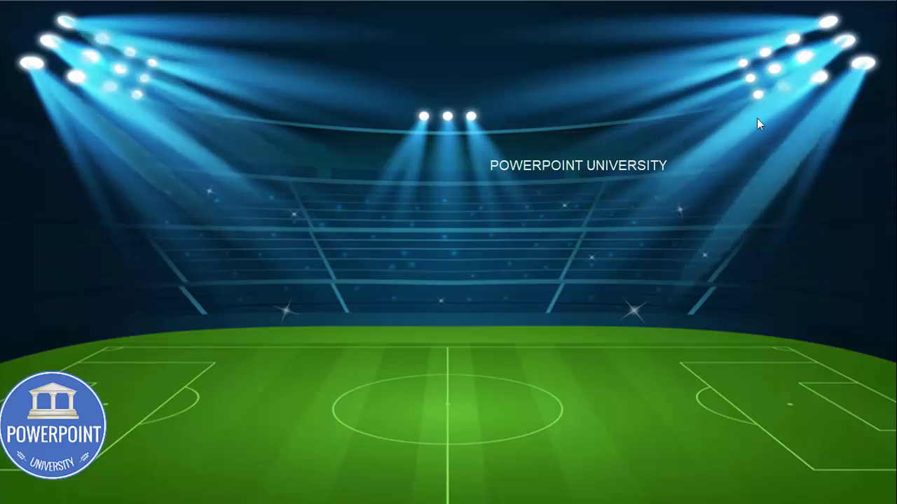
key("Escape")
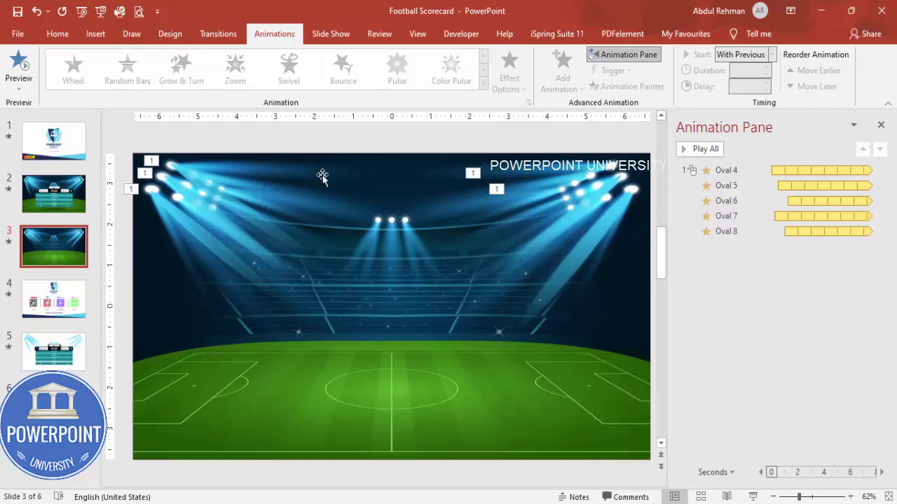
Draw a 1.18" by 8.38" rounded rectangle across the upper middle with black fill and no outline.
left_click(96, 35)
left_click(210, 78)
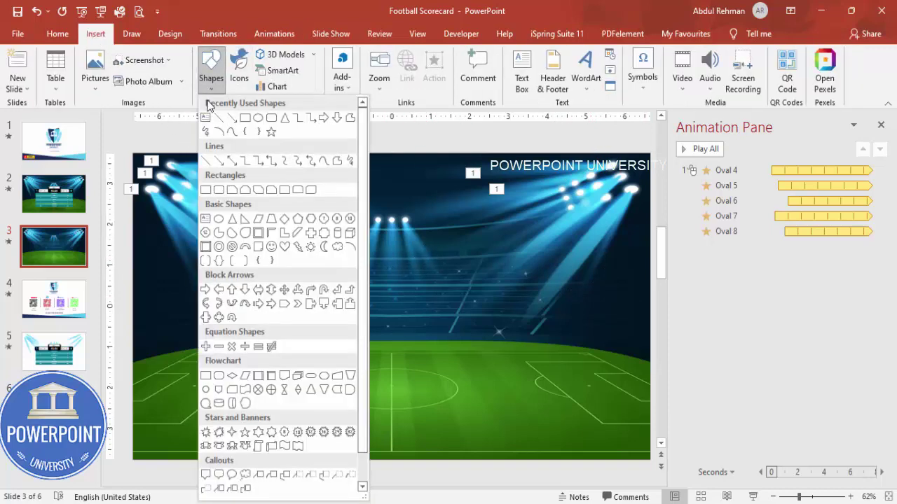
left_click(219, 189)
left_click_drag(239, 246, 562, 295)
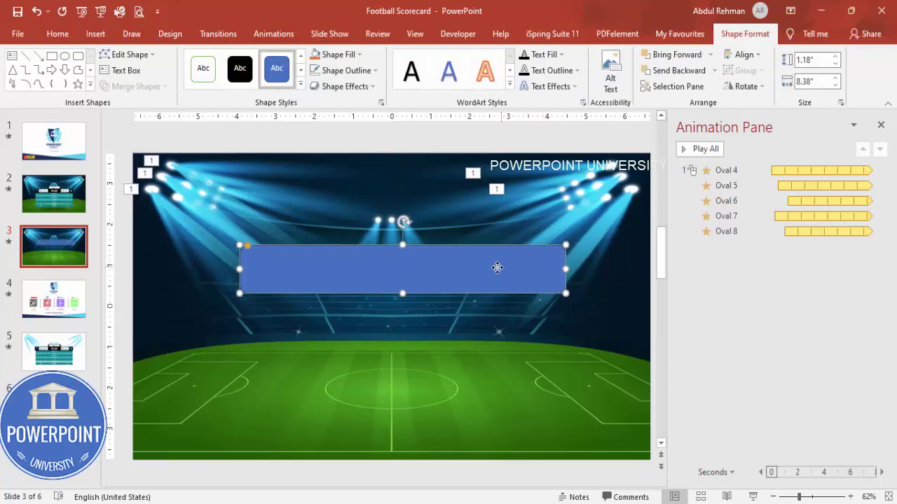
left_click(350, 70)
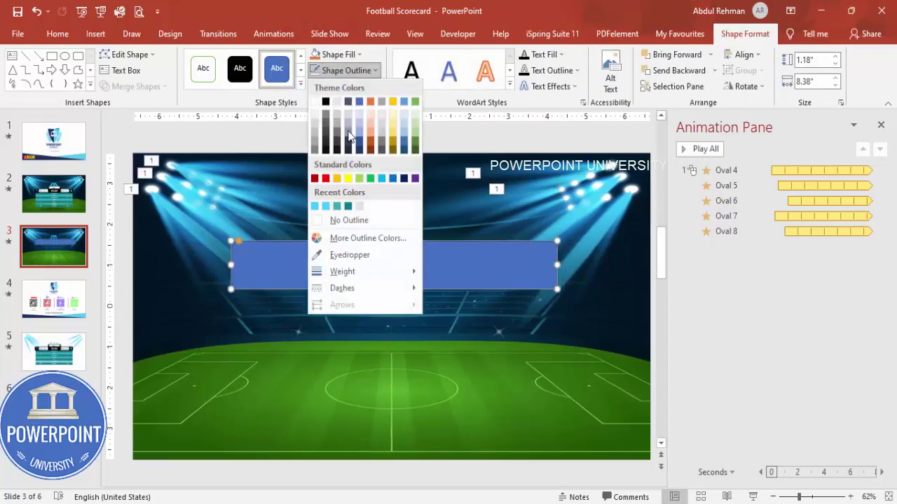
left_click(358, 219)
left_click(359, 56)
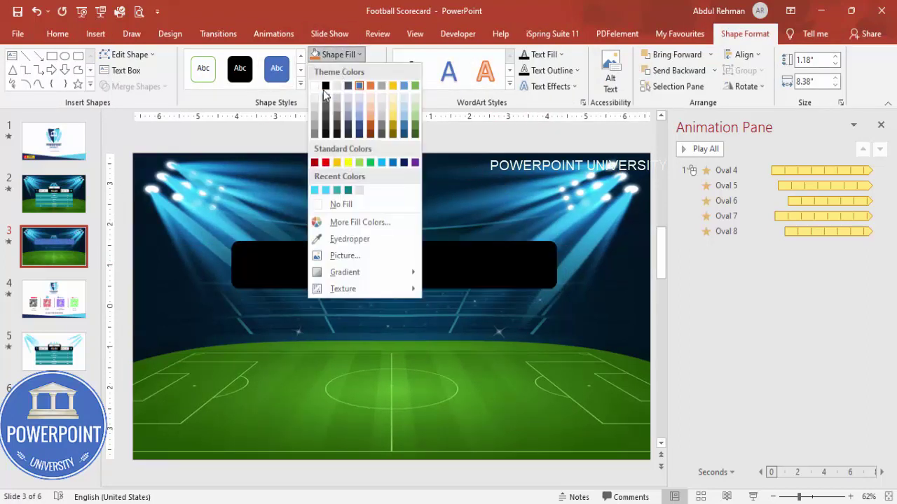
left_click(325, 86)
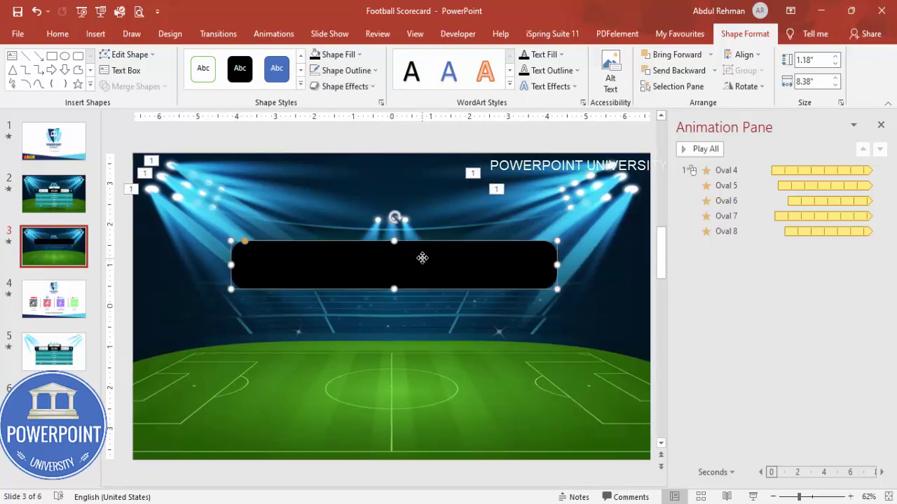
Copy the black bar into a taller 1.41" by 2.69" centre box over its middle.
left_click_drag(422, 258, 417, 255)
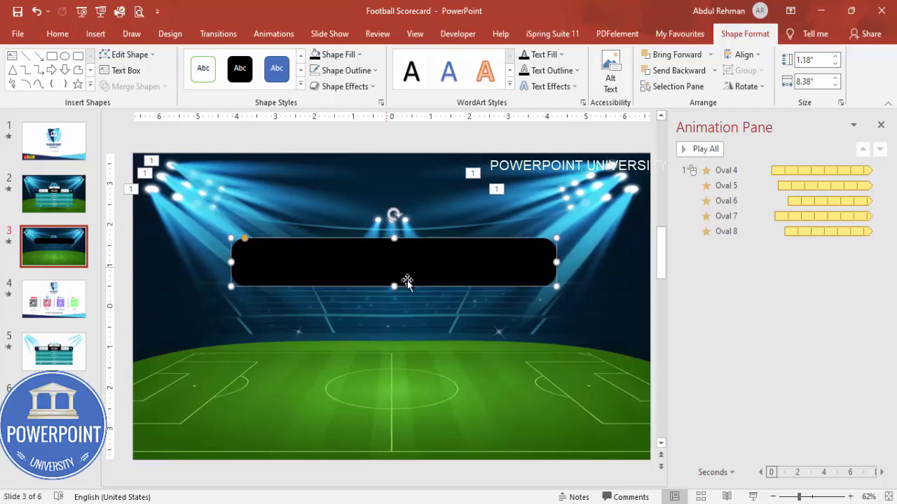
left_click_drag(442, 284, 439, 343)
left_click_drag(551, 340, 330, 345)
left_click_drag(279, 314, 394, 254)
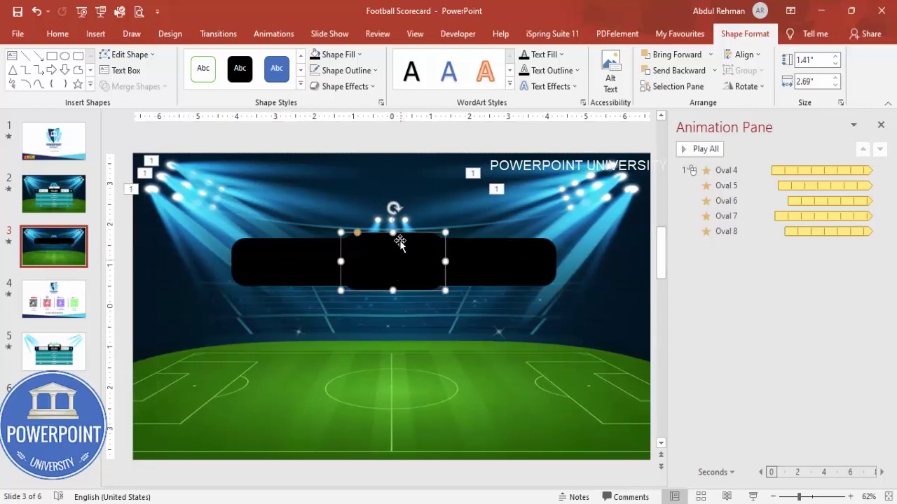
Duplicate the wide black bar lower down on the slide.
left_click(287, 138)
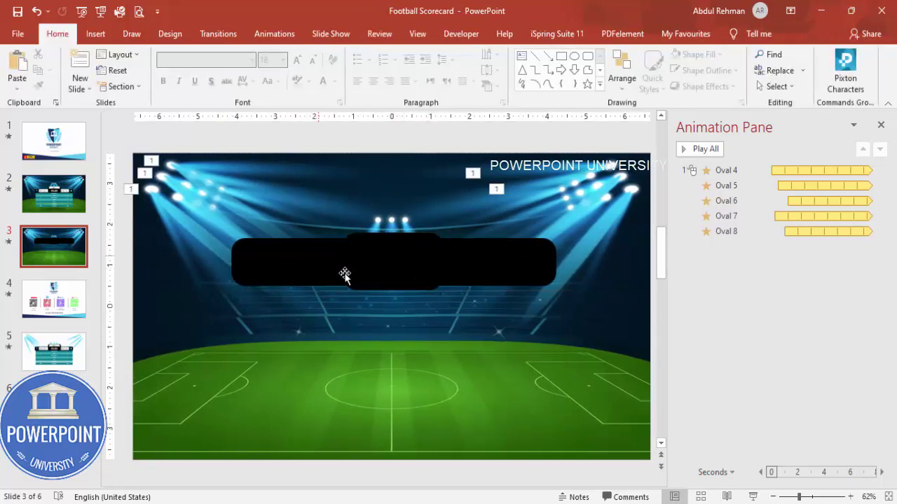
left_click(301, 264)
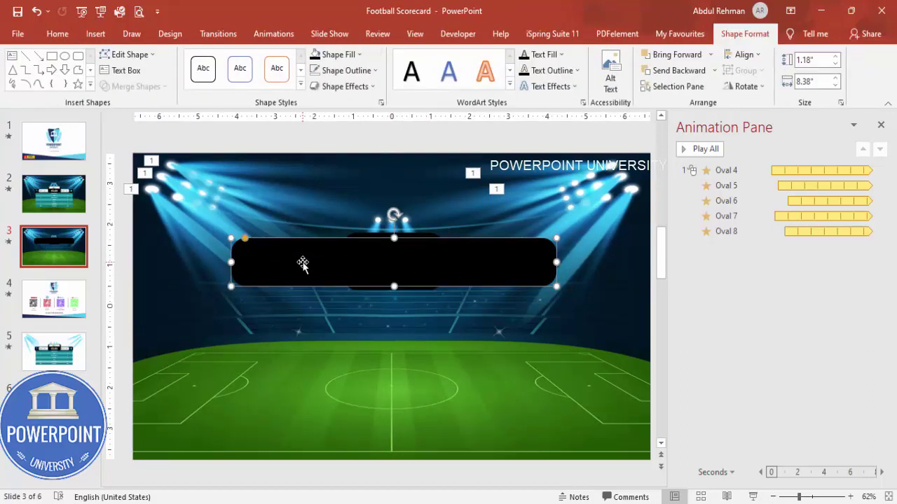
left_click_drag(325, 268, 325, 333)
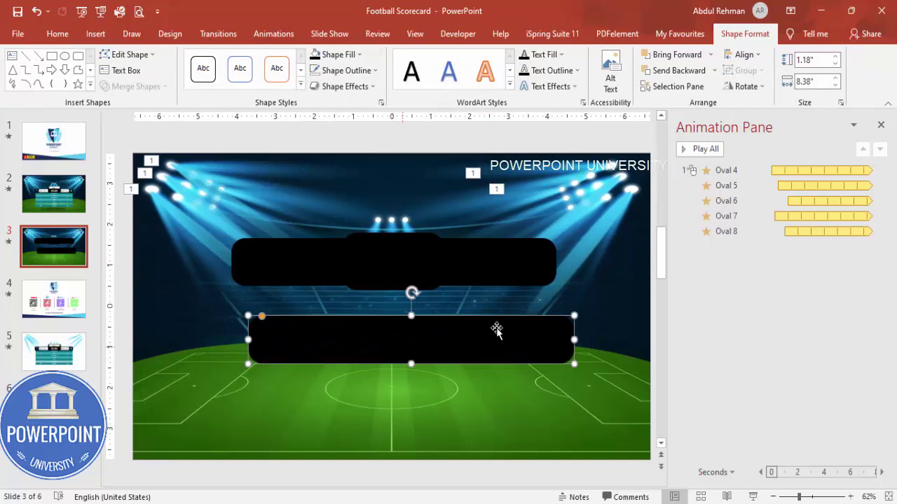
Give the lower bar a gradient fill with a dark grey first stop.
left_click(882, 127)
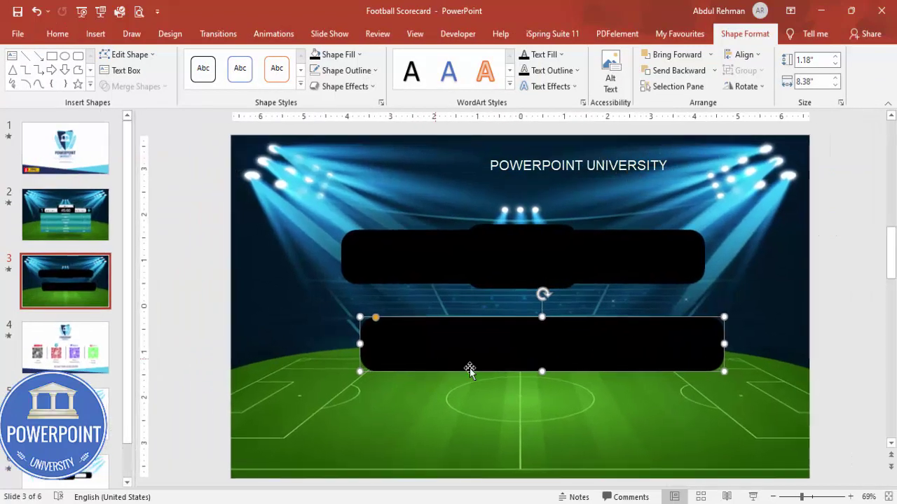
right_click(564, 339)
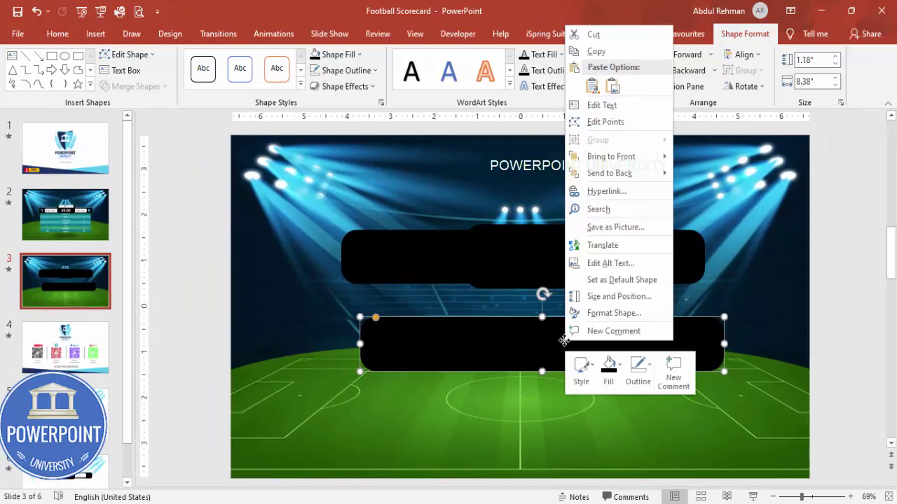
left_click(657, 317)
left_click(769, 257)
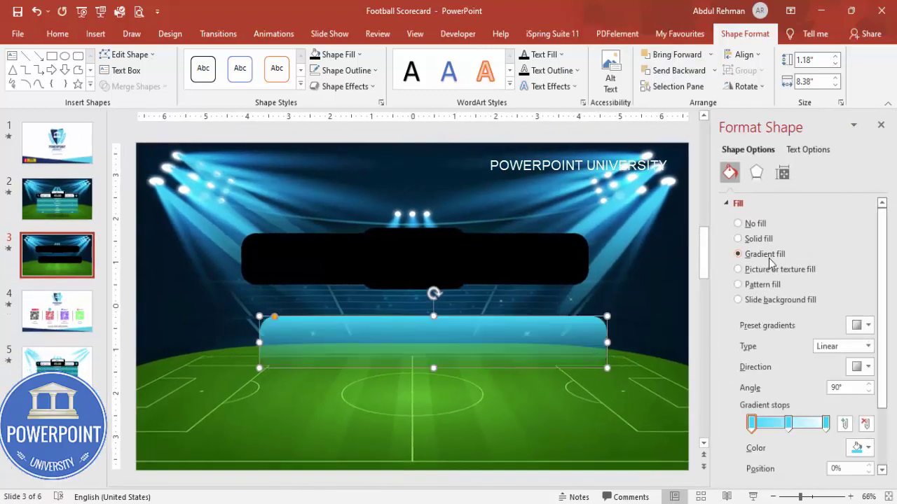
left_click(752, 424)
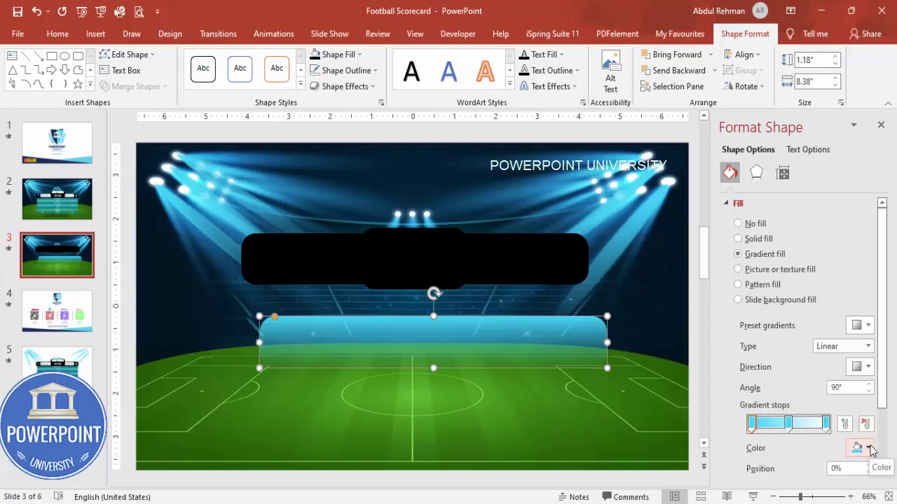
left_click(870, 450)
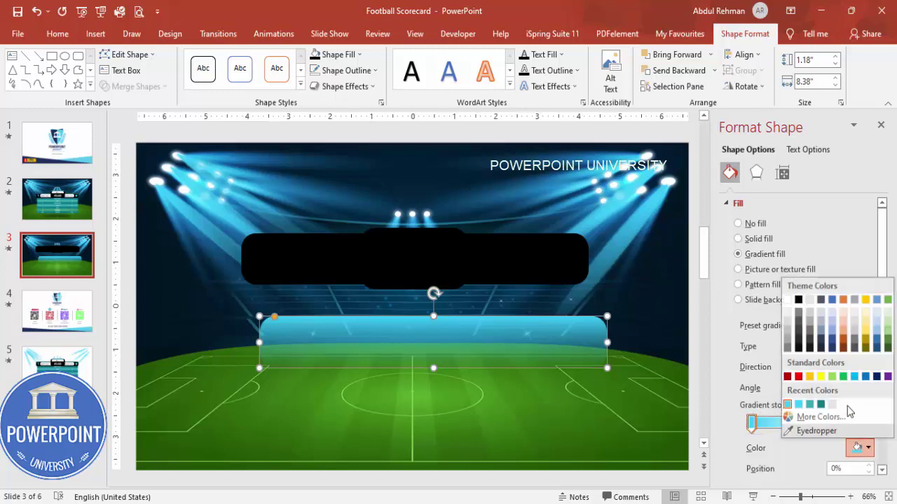
left_click(796, 344)
Make the middle gradient stop white and the last stop grey.
left_click(788, 423)
left_click(868, 448)
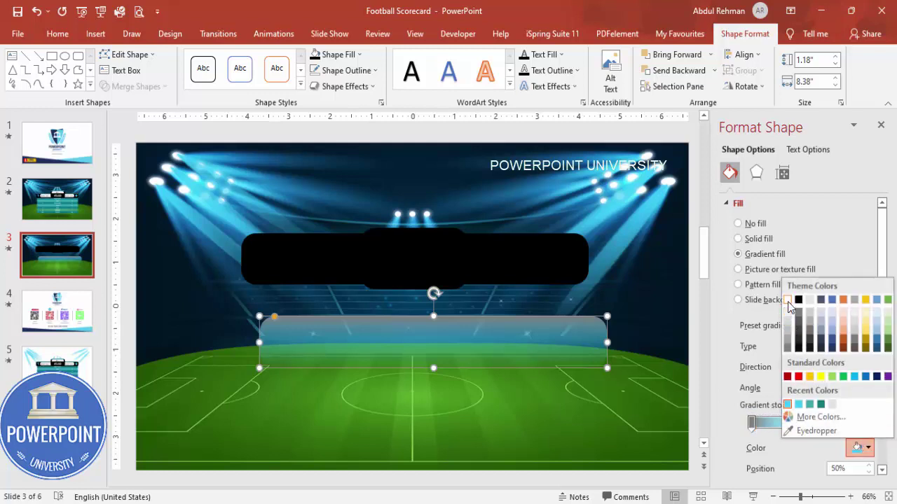
left_click(788, 301)
left_click(826, 423)
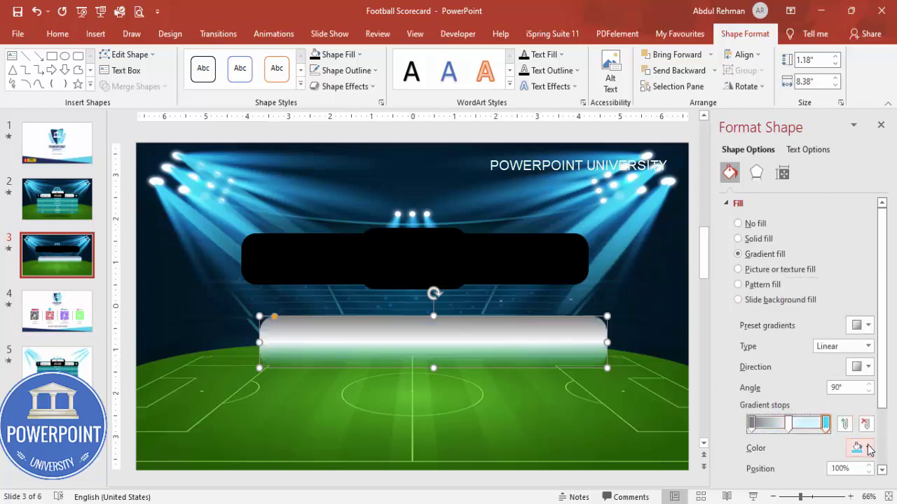
left_click(869, 449)
left_click(787, 341)
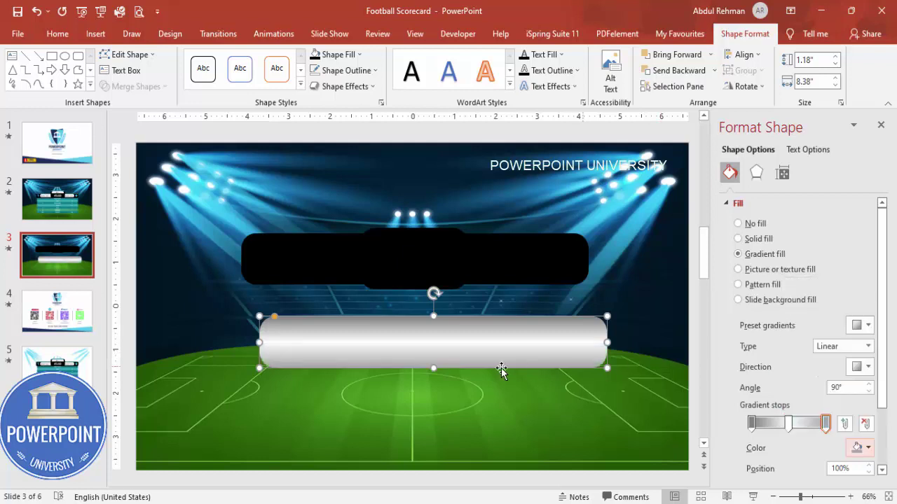
Add a light grey gradient stop at 27% and a grey stop at 80%.
left_click(772, 423)
left_click(869, 447)
left_click(787, 328)
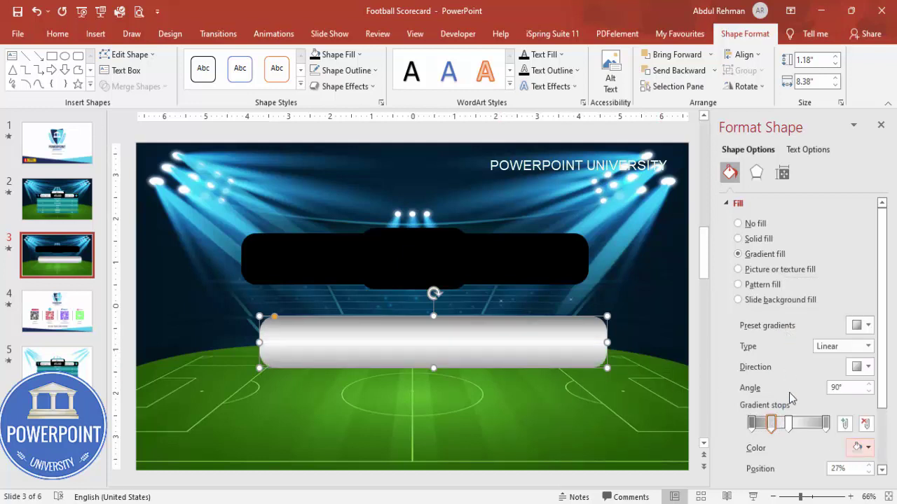
left_click(811, 425)
left_click(869, 448)
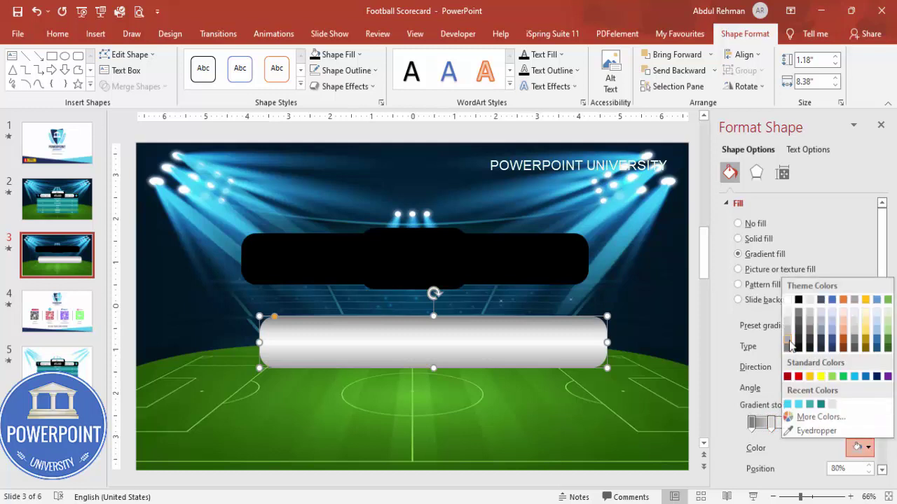
left_click(789, 337)
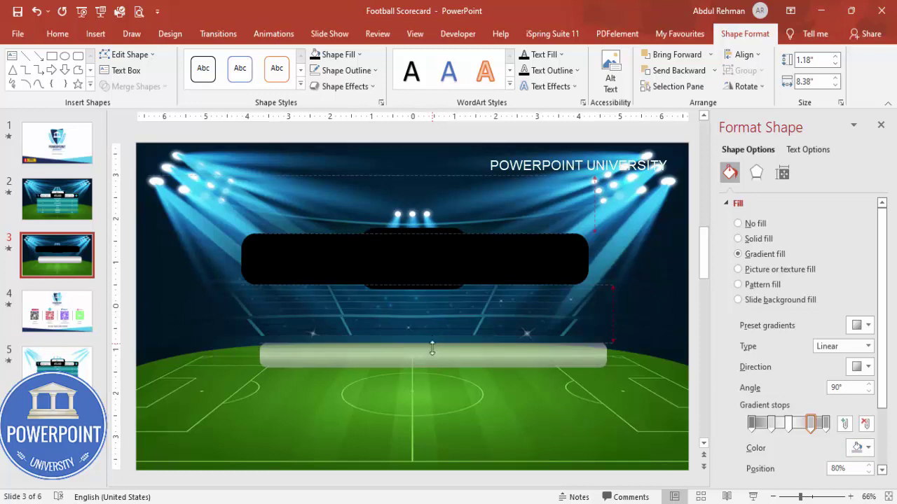
Move the silver bar onto the black scoreboard, shorten it, and send it behind the centre box.
left_click_drag(448, 360, 442, 266)
left_click_drag(585, 263, 579, 260)
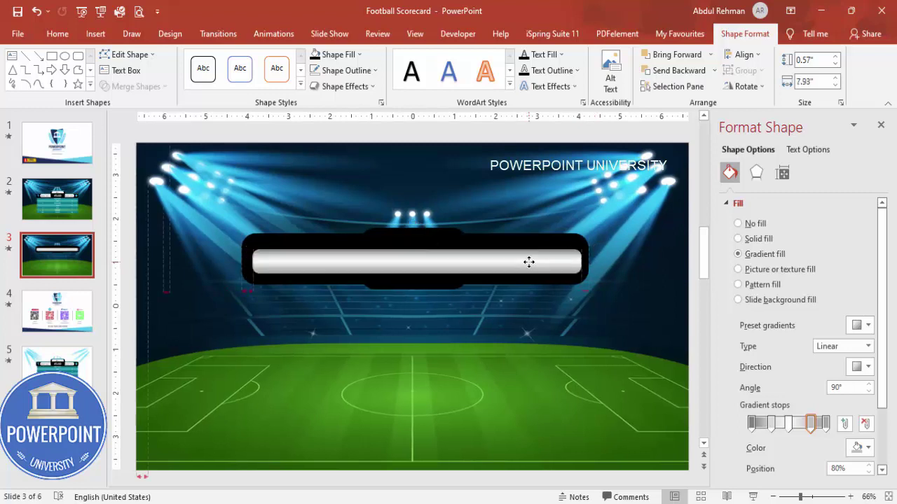
left_click(673, 70)
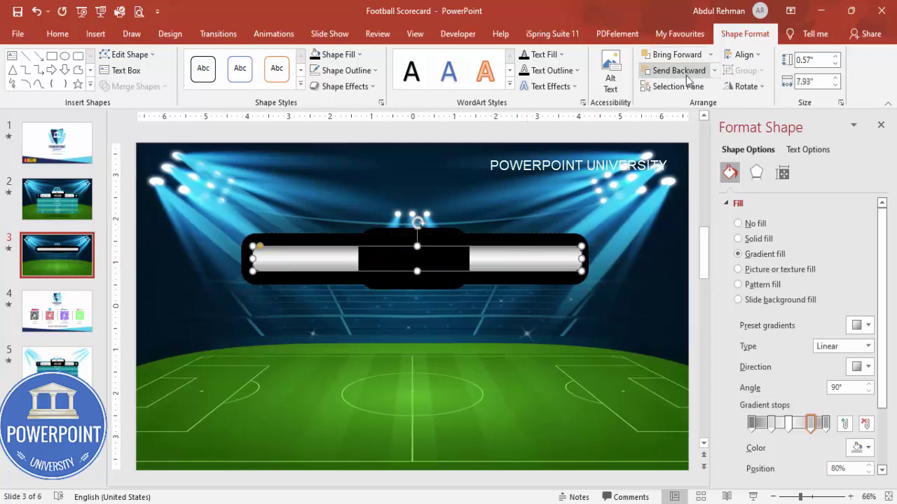
left_click(443, 147)
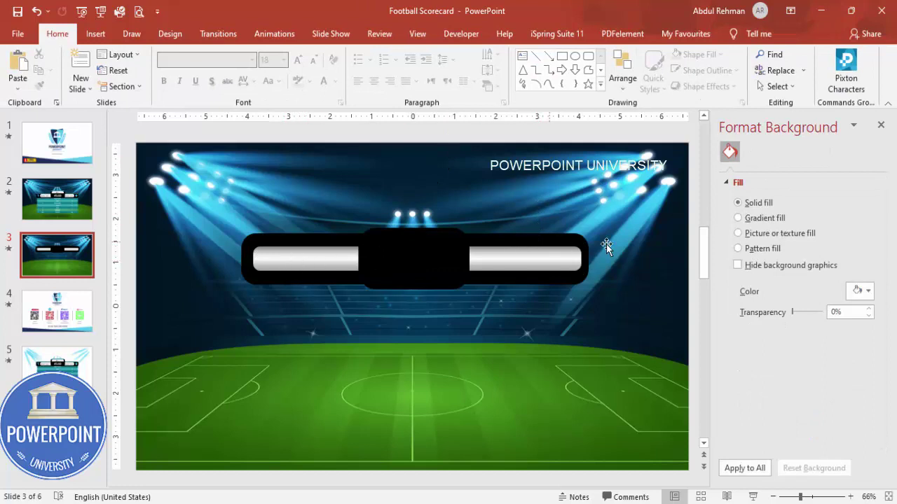
Resize the silver bar to about 7.75" wide and widen the black bar to 8.71".
left_click(295, 265)
mouse_move(265, 258)
left_mouse_down()
mouse_move(575, 256)
mouse_move(564, 258)
left_mouse_up()
left_click_drag(256, 260, 265, 259)
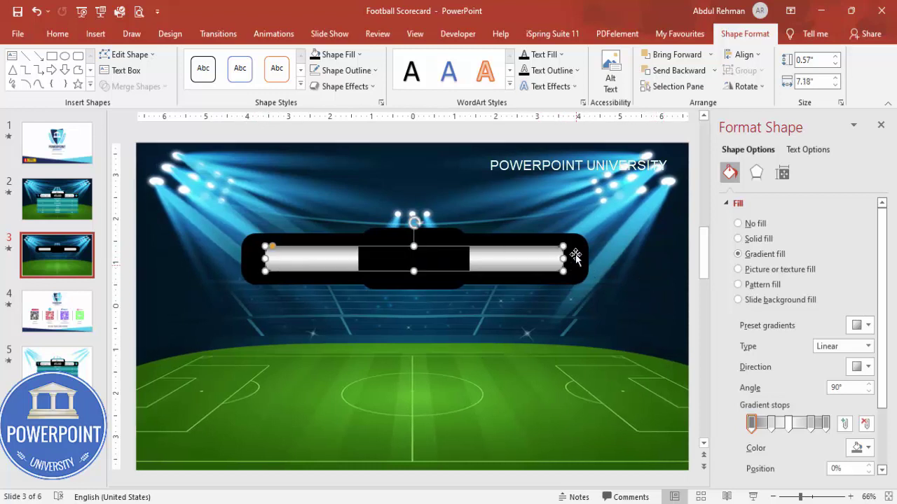
left_click_drag(560, 258, 595, 259)
left_click(585, 260)
left_click_drag(244, 259, 233, 259)
Draw a 0.57" by 1.83" top-corners-rounded rectangle inside the centre black box.
left_click(395, 134)
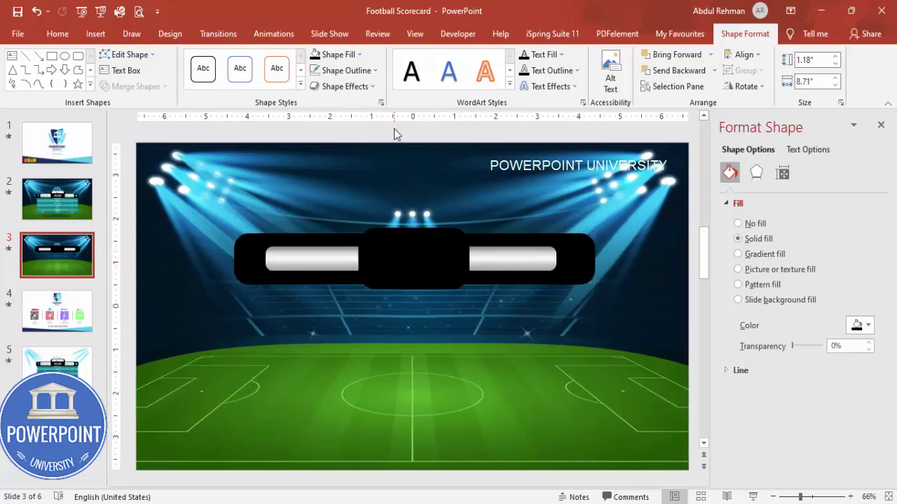
left_click(410, 237)
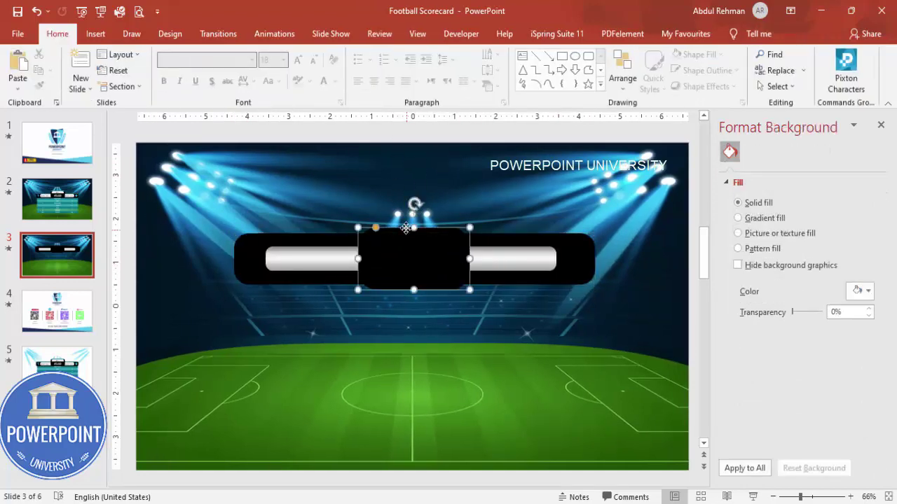
left_click(96, 34)
left_click(210, 78)
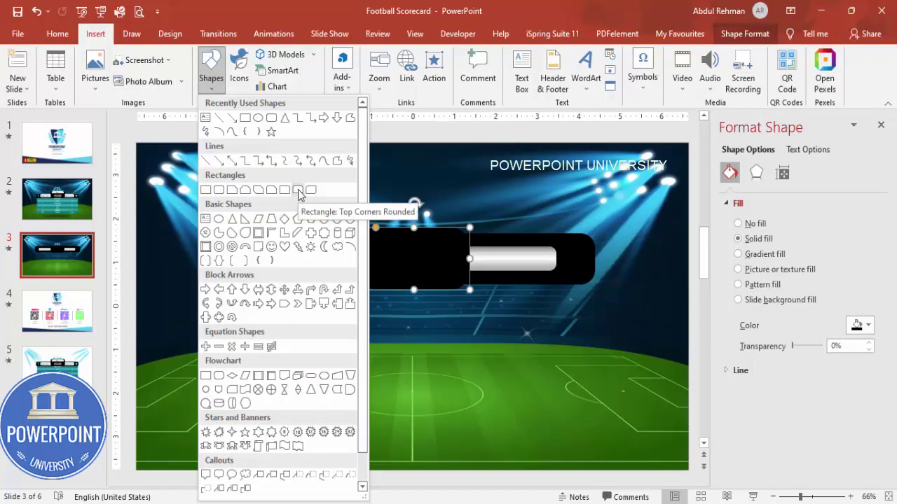
left_click(297, 190)
left_click_drag(380, 246, 447, 247)
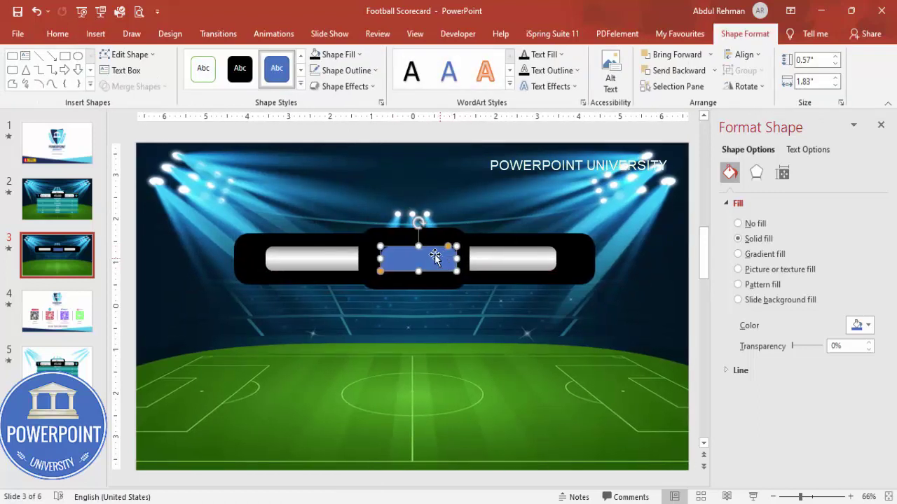
left_click(528, 257)
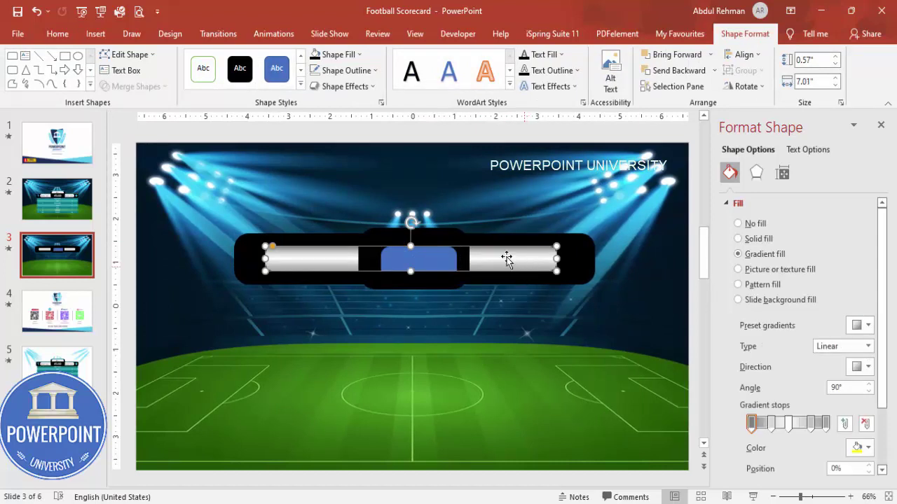
Copy the silver bar's gradient onto the centre tab with Format Painter and move it to the box's top.
left_click(57, 34)
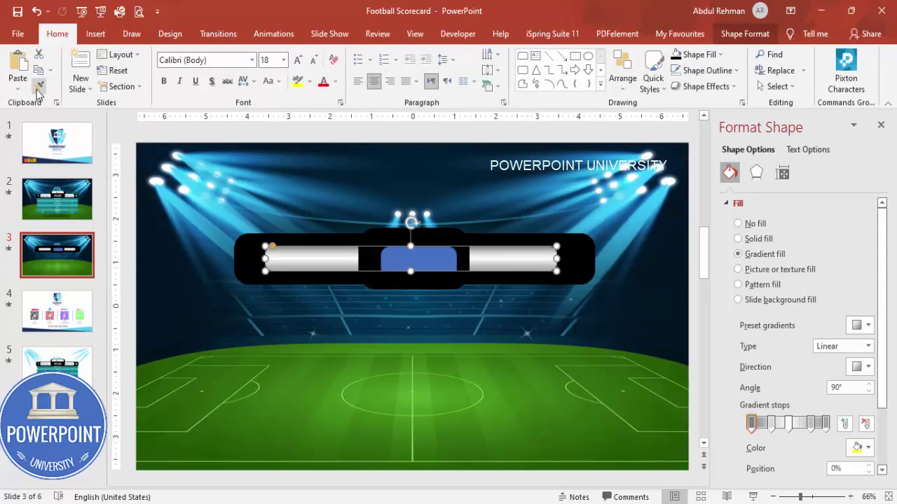
left_click(37, 87)
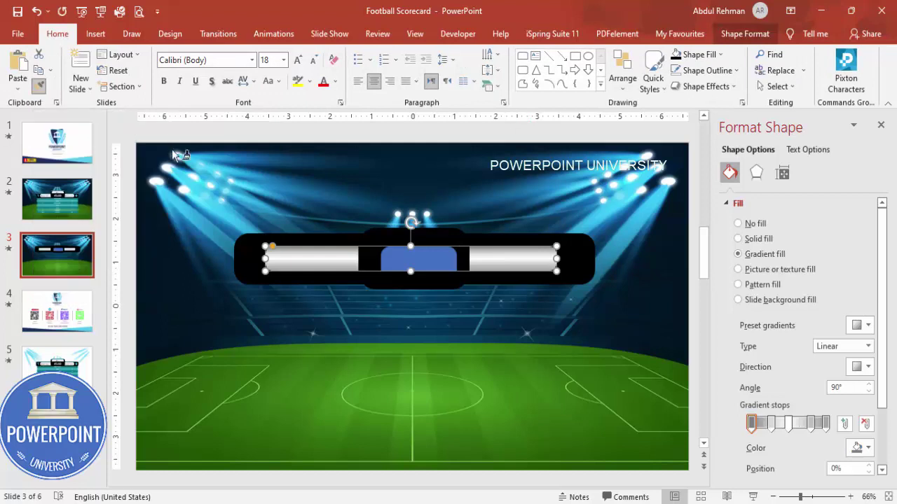
left_click(446, 269)
left_click_drag(423, 262, 431, 238)
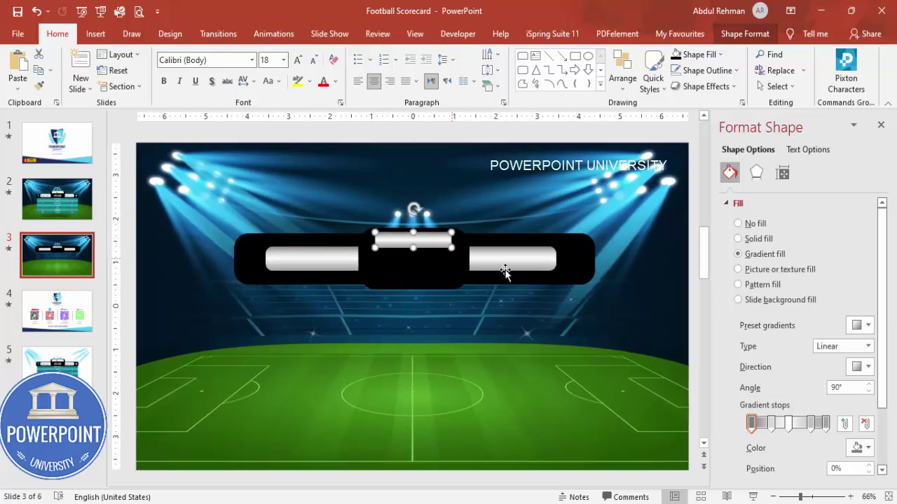
left_click(304, 145)
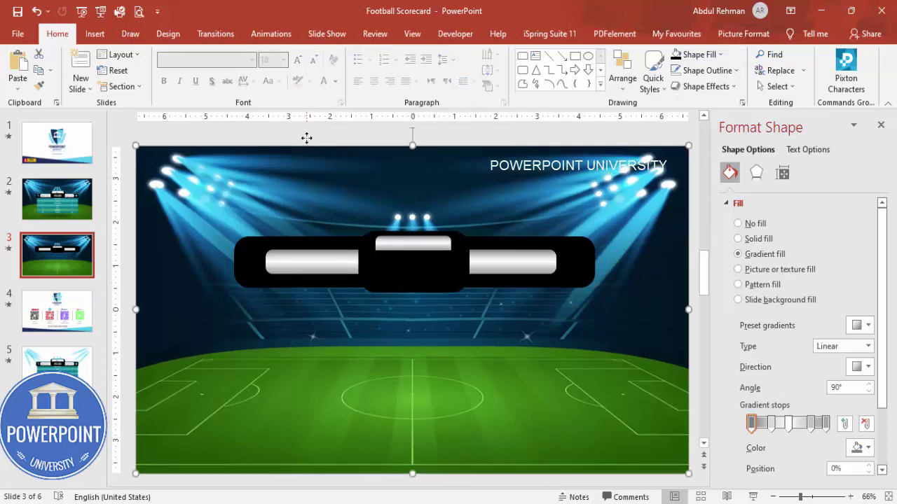
Add a text box over the right silver bar.
left_click(96, 35)
left_click(521, 70)
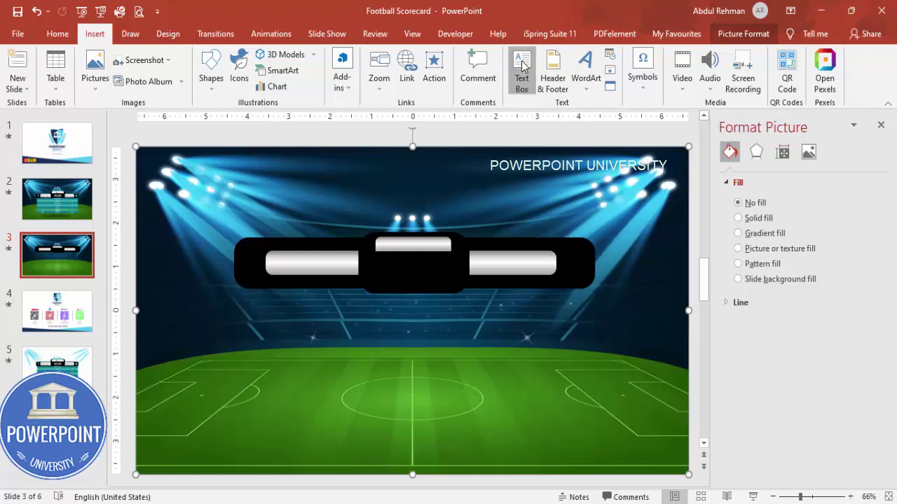
left_click_drag(555, 275, 556, 276)
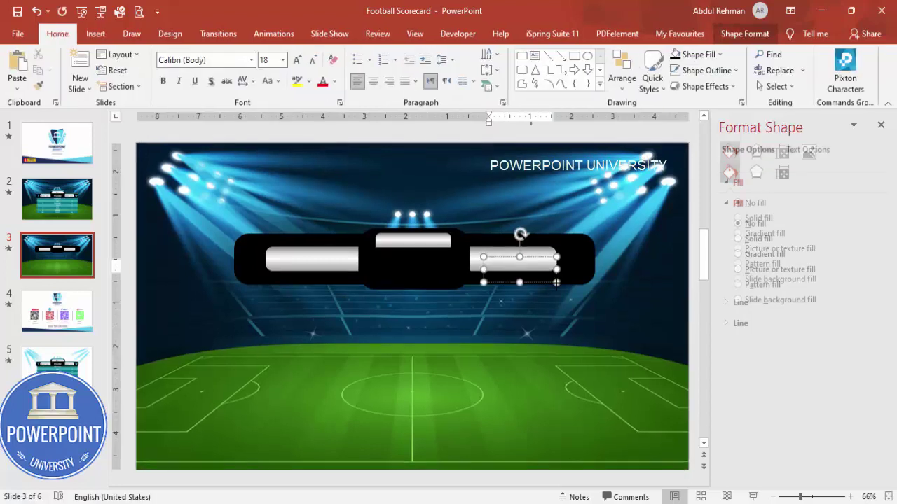